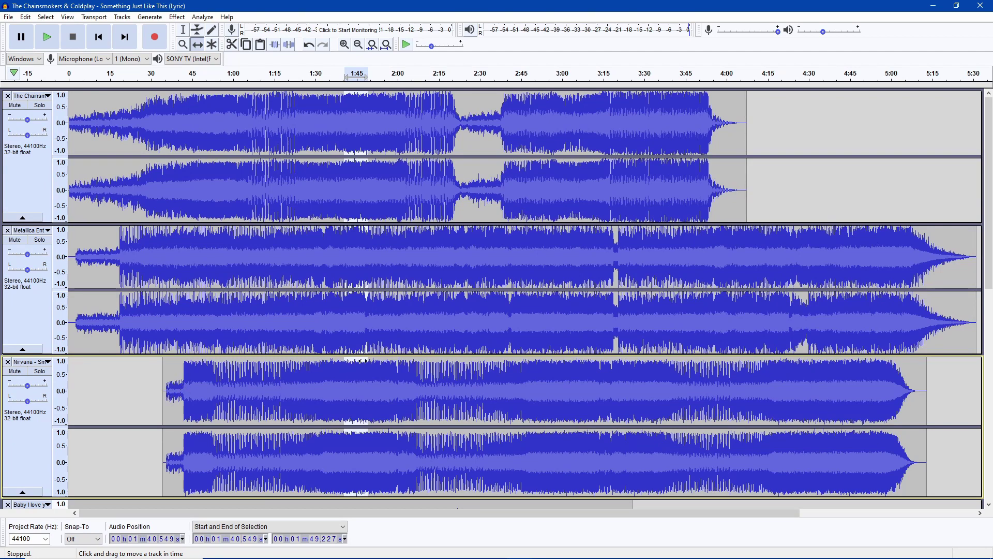
- Audition the selected passage with the Chainsmokers and then the Metallica reference track soloed
left_click(40, 105)
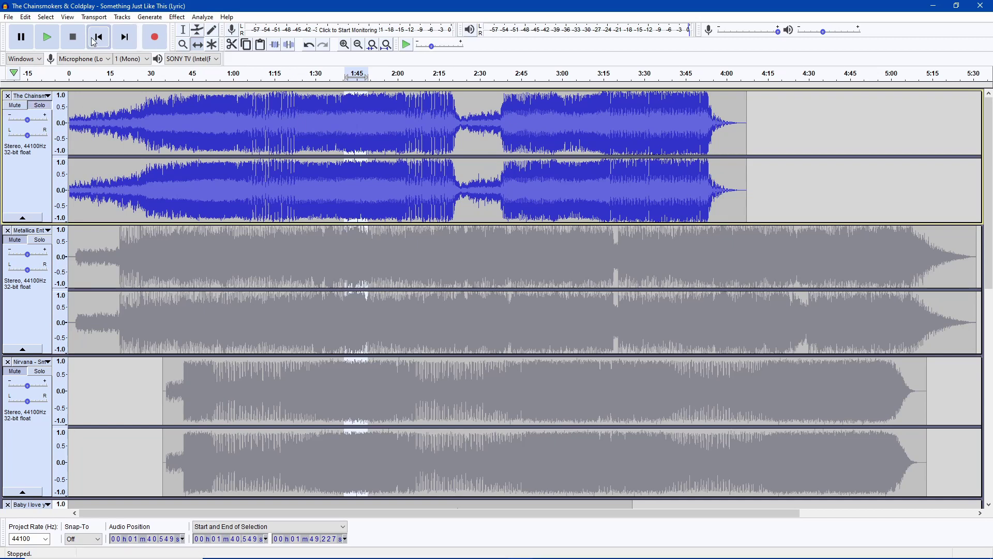
left_click(47, 42)
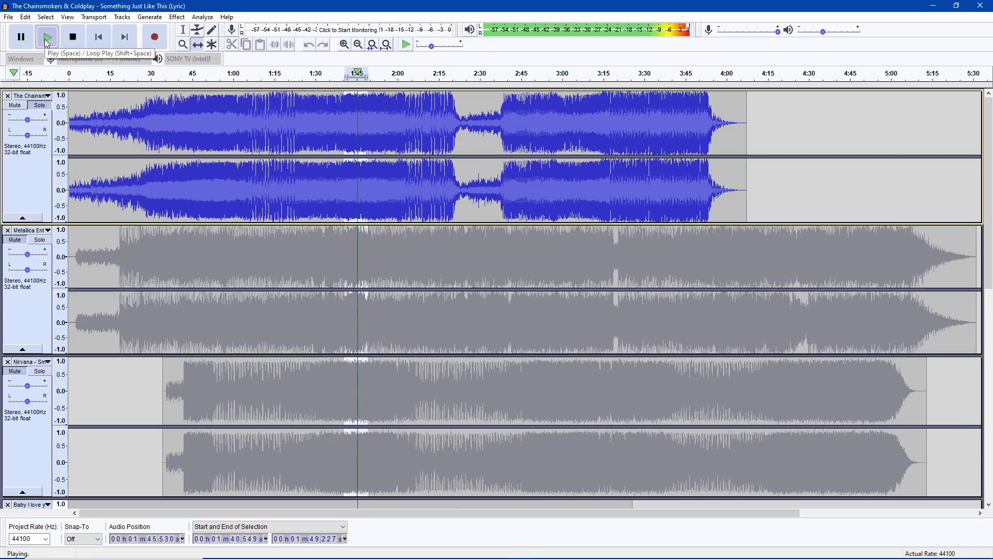
left_click(73, 46)
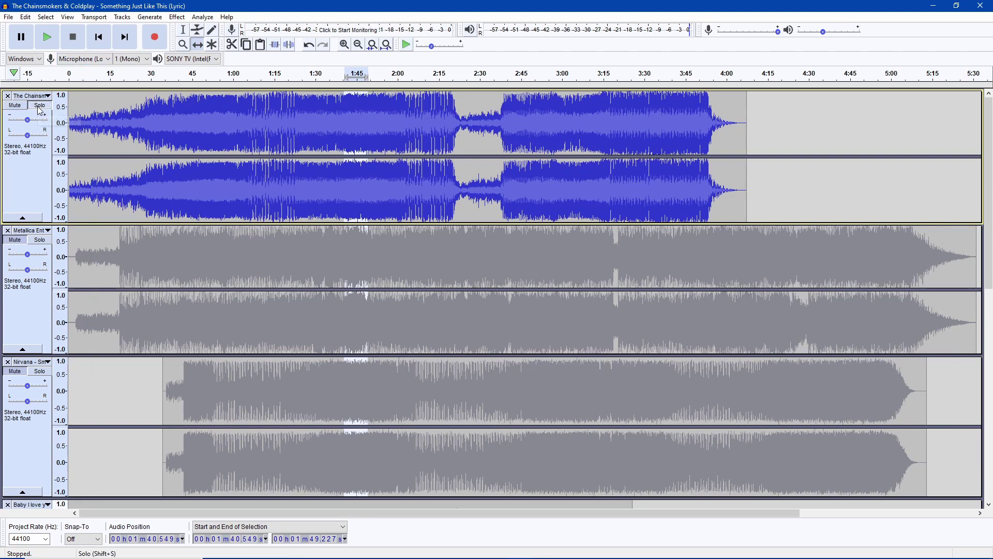
key("ctrl+shift+k")
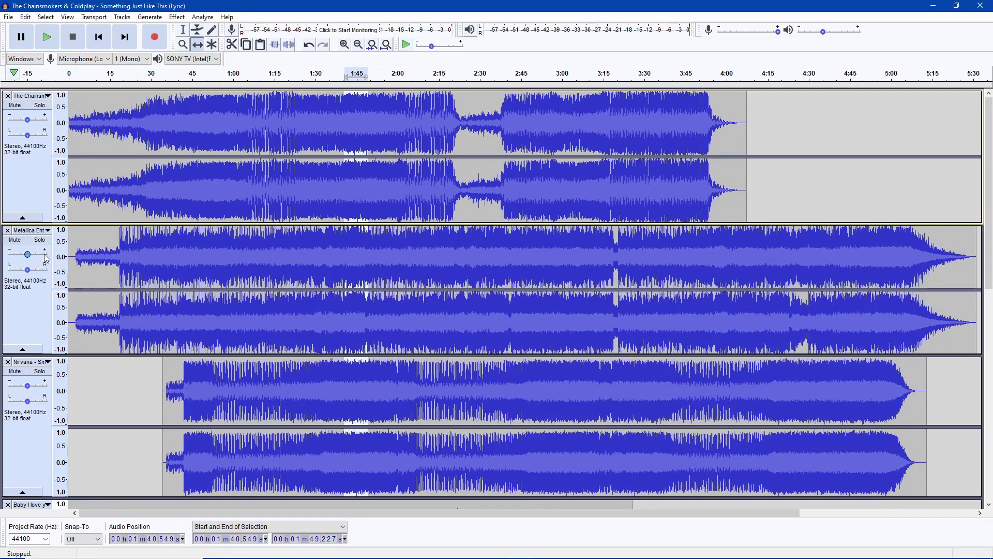
left_click(44, 242)
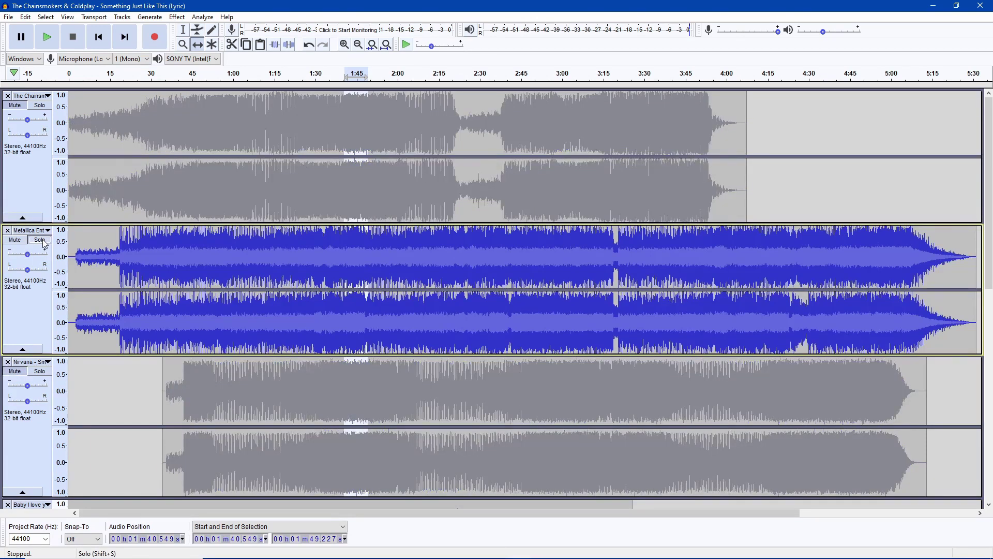
key("space")
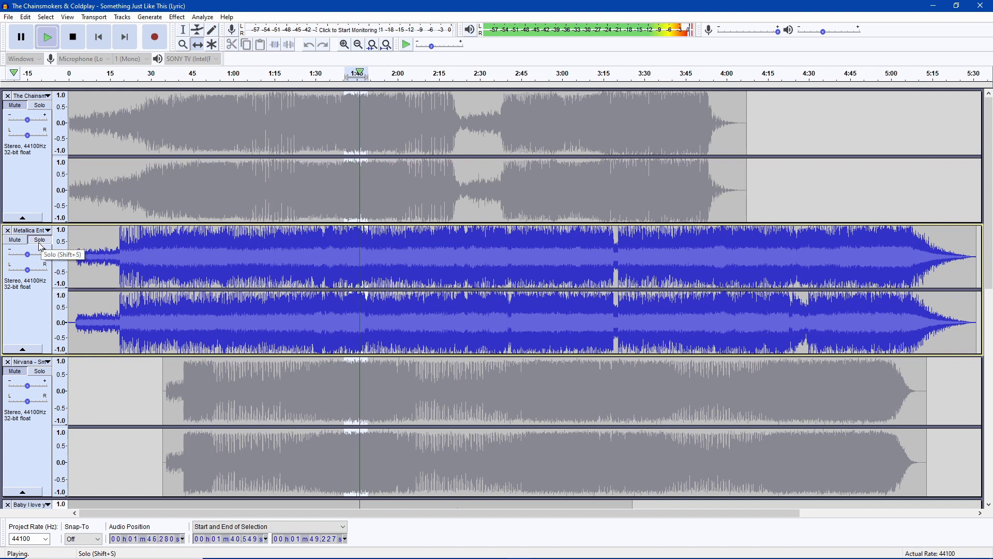
key("space")
key("ctrl+shift+k")
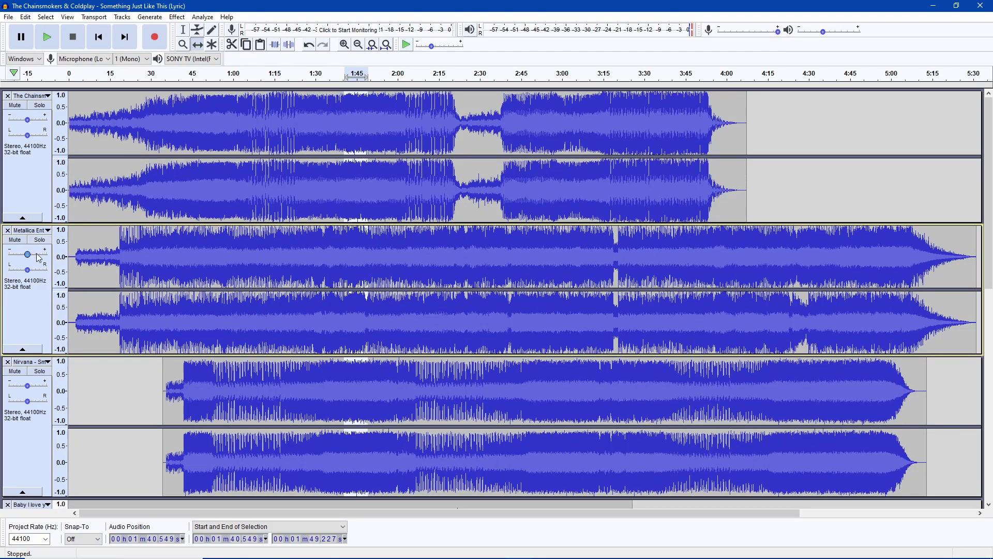
- Audition the passage with Nirvana, then Chainsmokers soloed, and turn solo off
left_click(40, 373)
key("space")
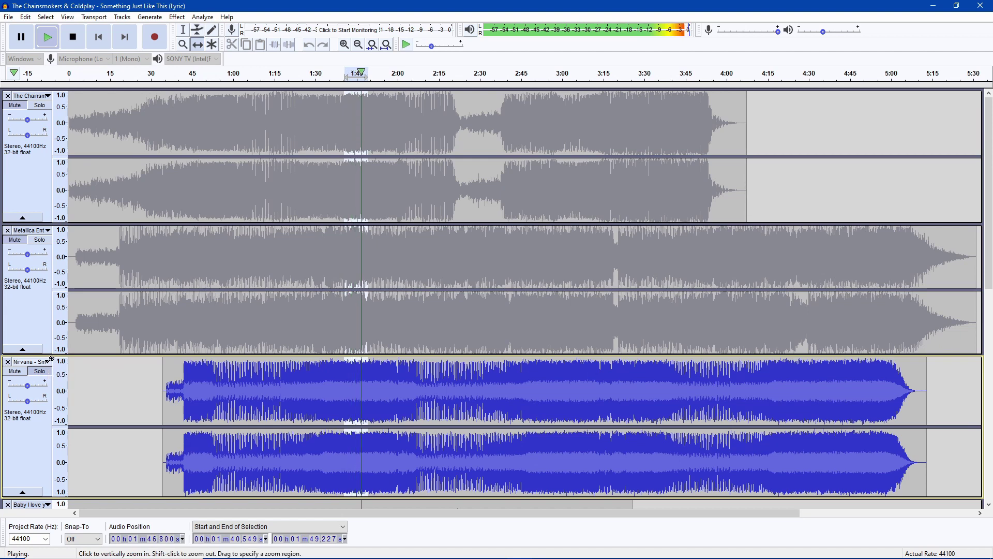
key("space")
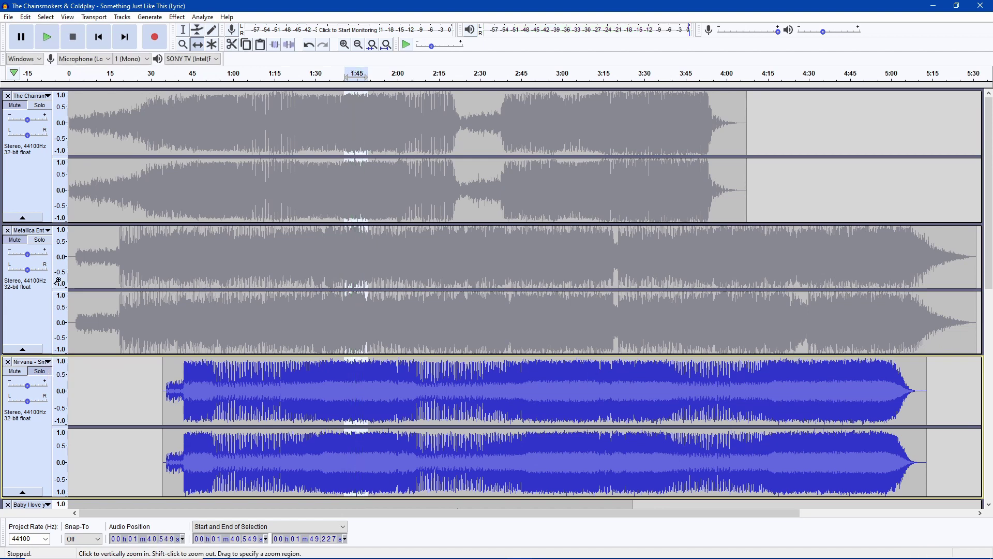
left_click(33, 112)
key("space")
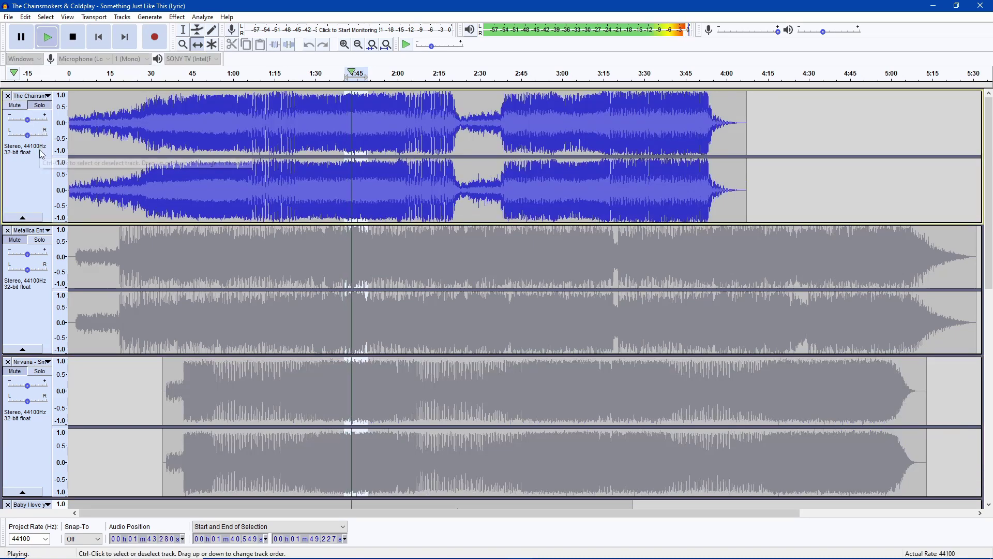
key("space")
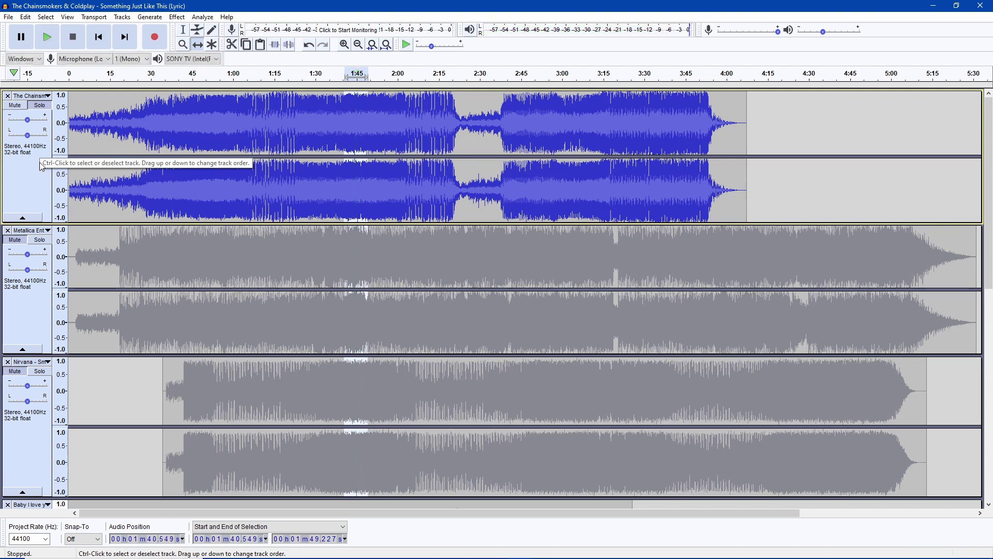
left_click(47, 109)
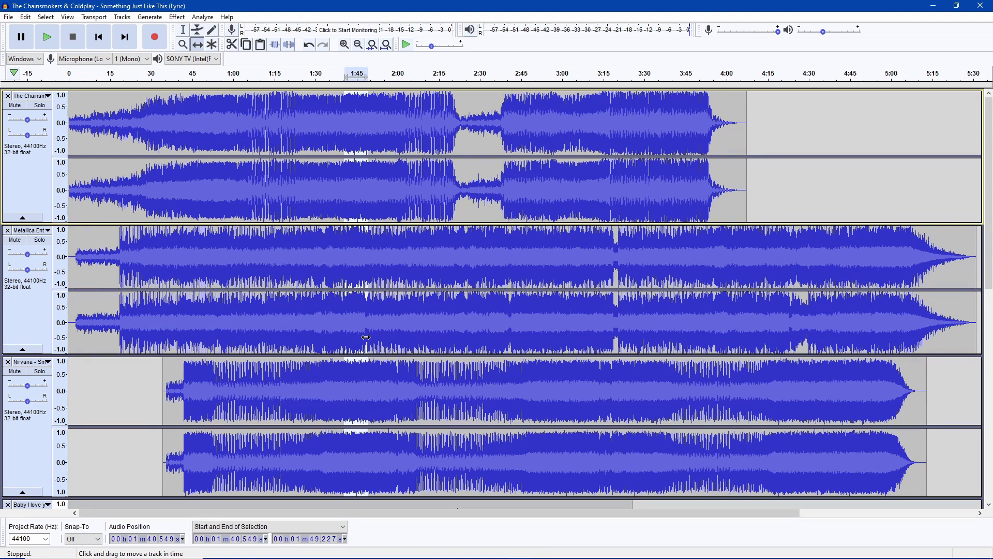
- Collapse the three reference tracks, re-expand Nirvana and Chainsmokers, and scroll down to the Baby tracks
left_click(22, 218)
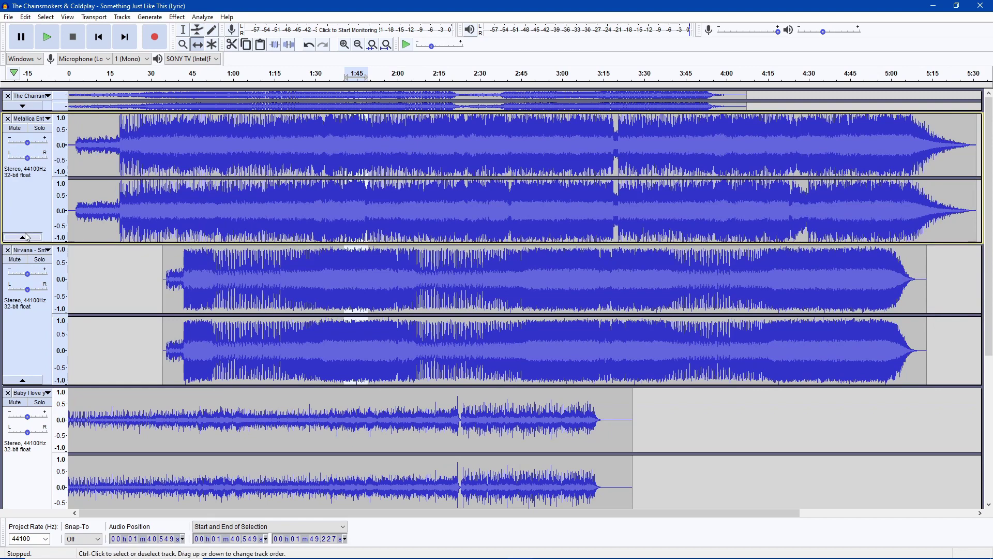
left_click(26, 237)
left_click(26, 273)
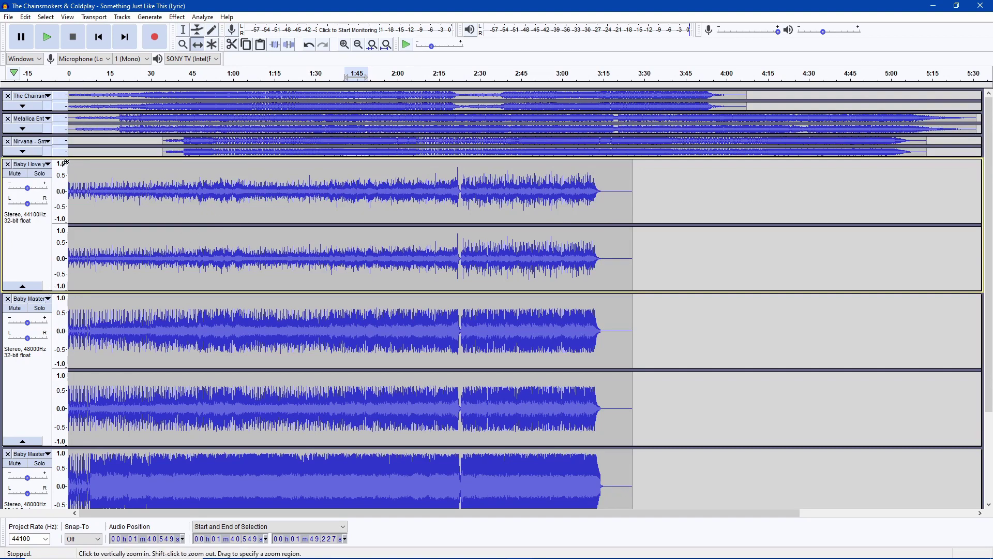
left_click(23, 152)
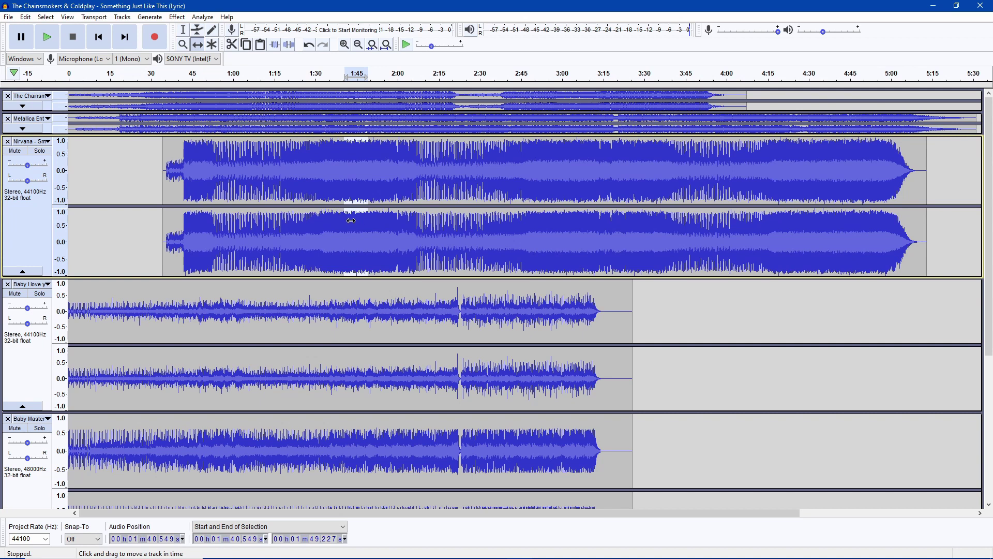
left_click(22, 106)
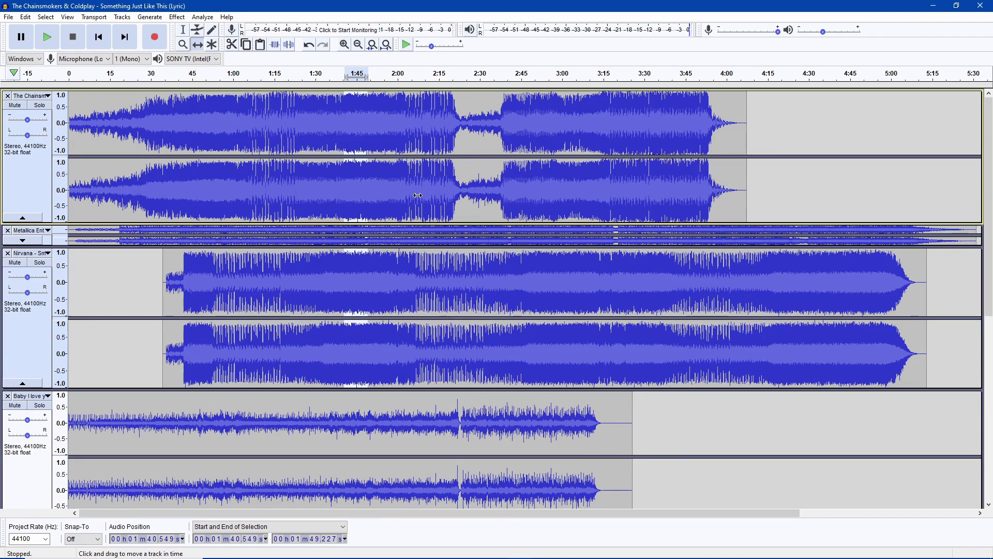
scroll(418, 195, "down", 3)
scroll(418, 195, "down", 4)
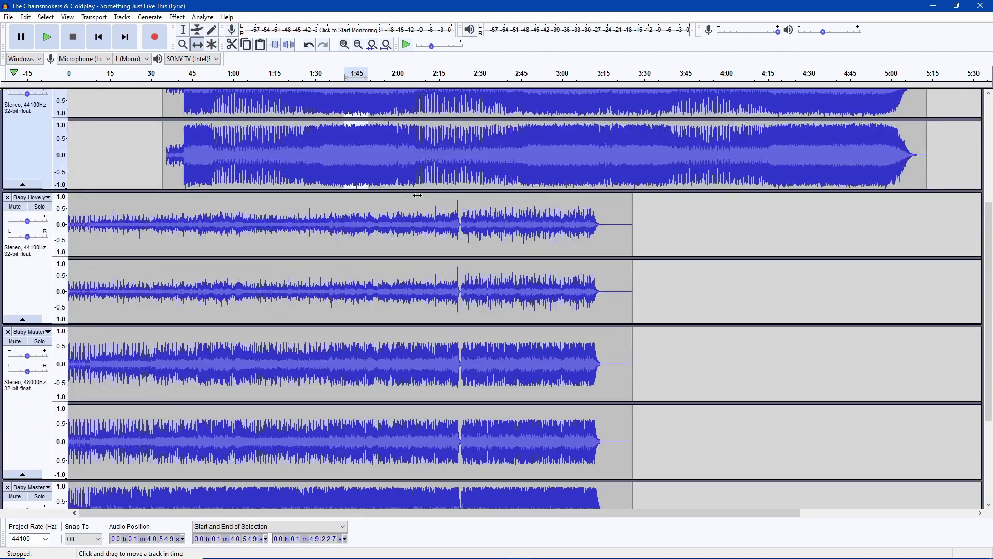
scroll(418, 195, "down", 2)
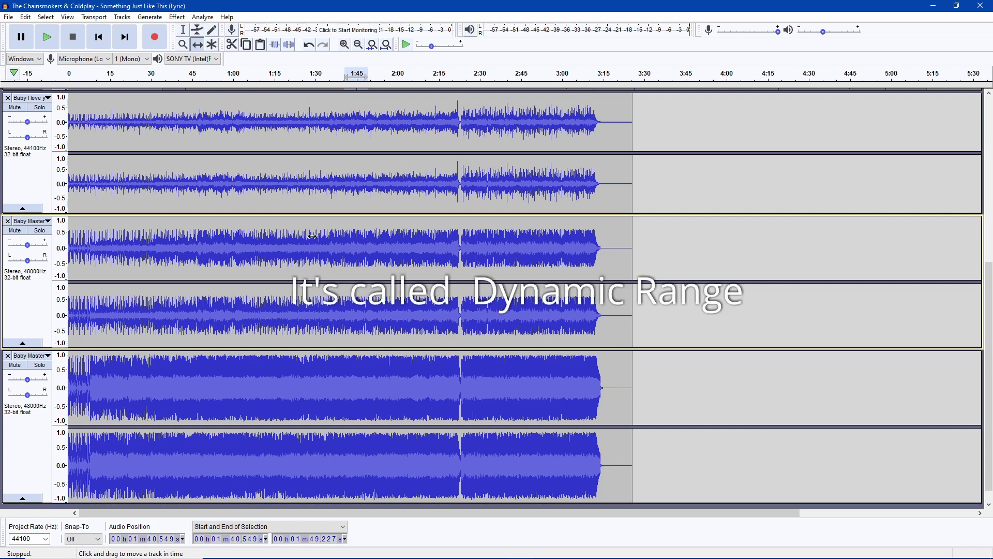
- Apply Normalize at 0.0 dB peak to the whole first Baby Master track
left_click(32, 298)
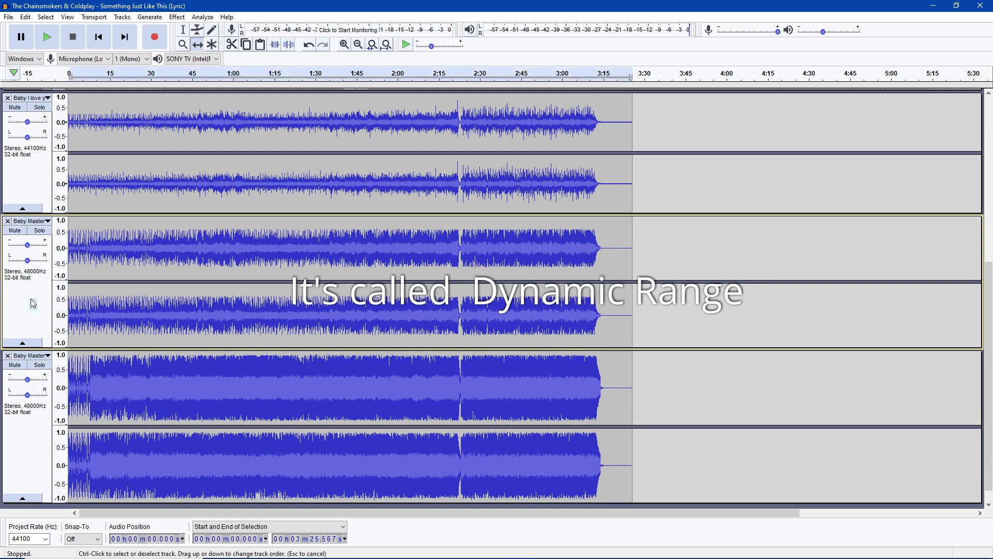
left_click(174, 19)
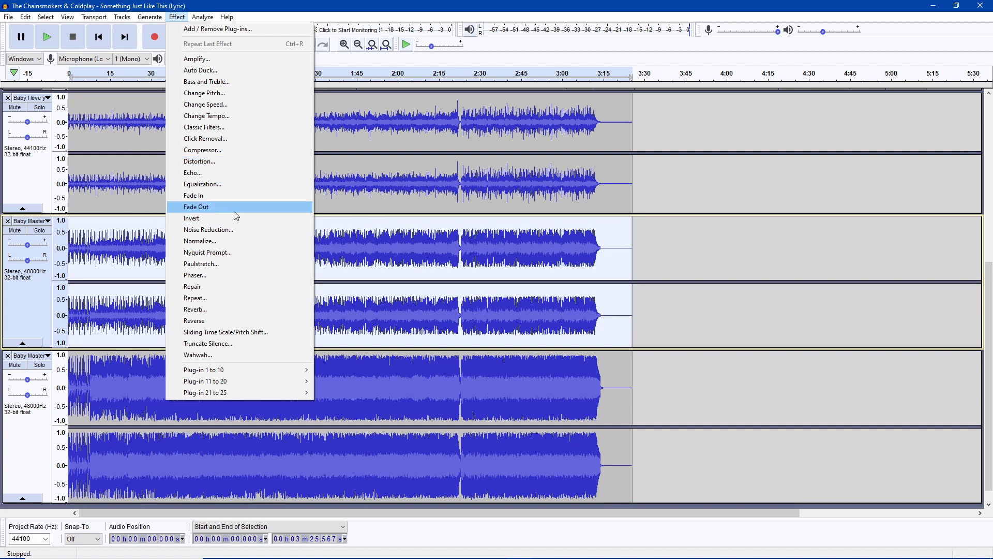
left_click(231, 242)
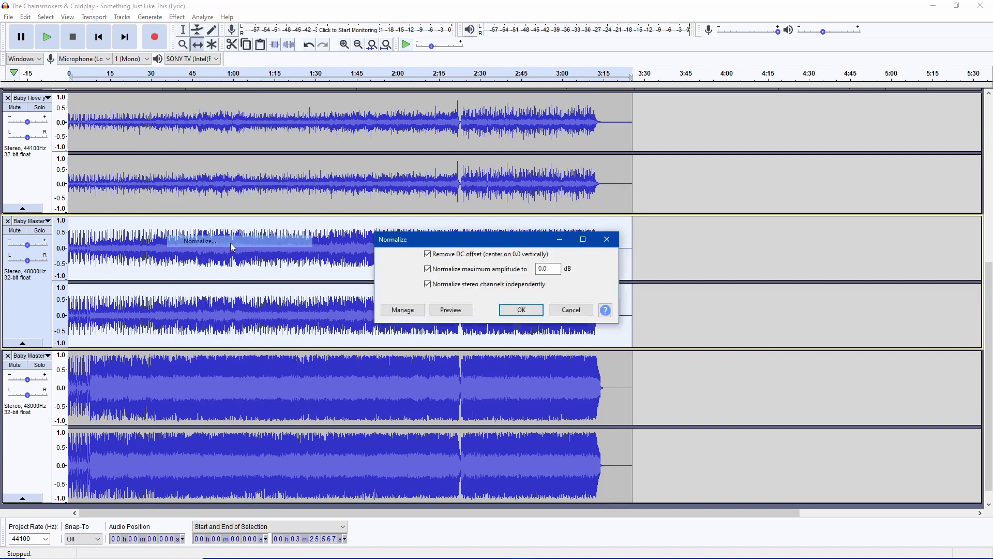
left_click(517, 310)
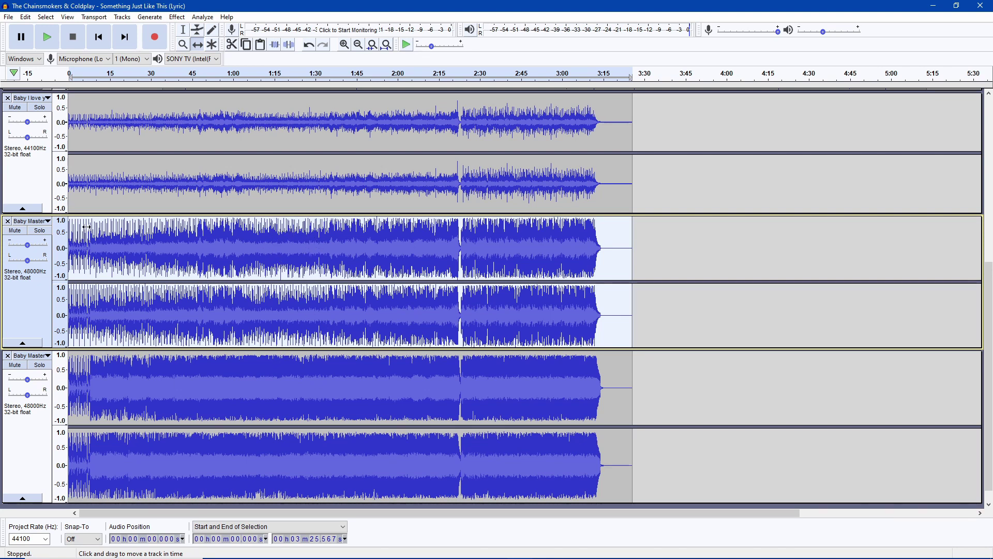
- Play 1:07–1:17 with the normalized master soloed, then with the other Baby Master soloed
left_click(40, 230)
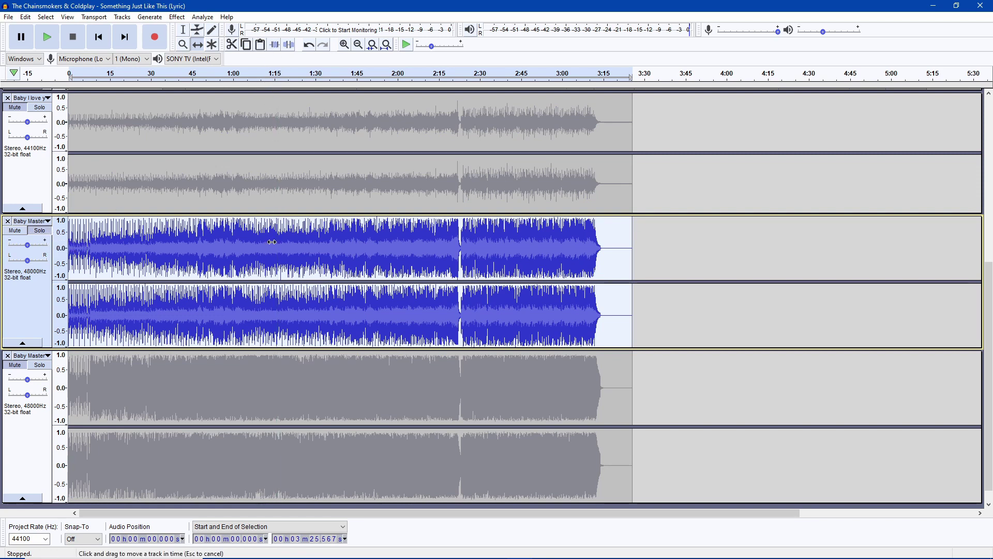
key("F1")
left_click_drag(279, 246, 253, 300)
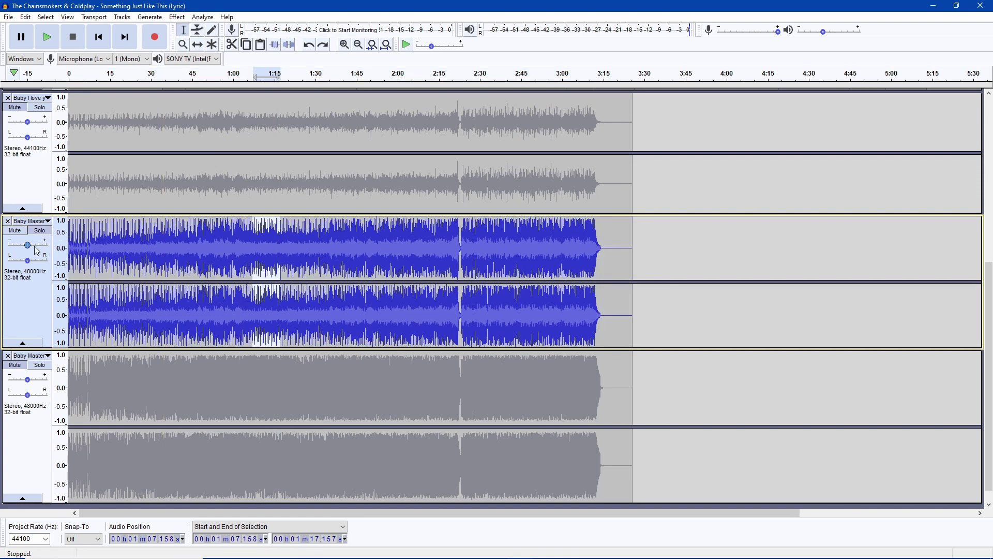
key("space")
left_click(37, 370)
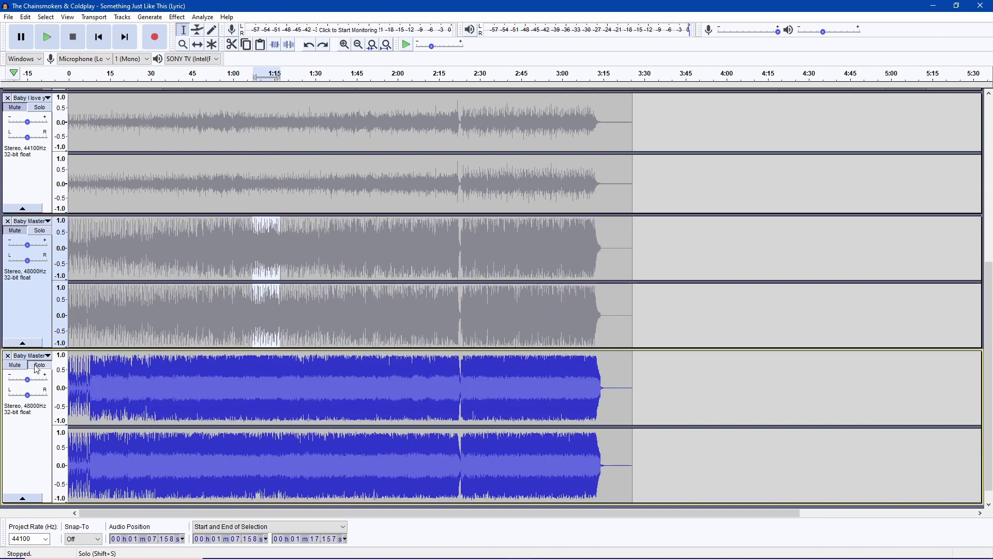
key("space")
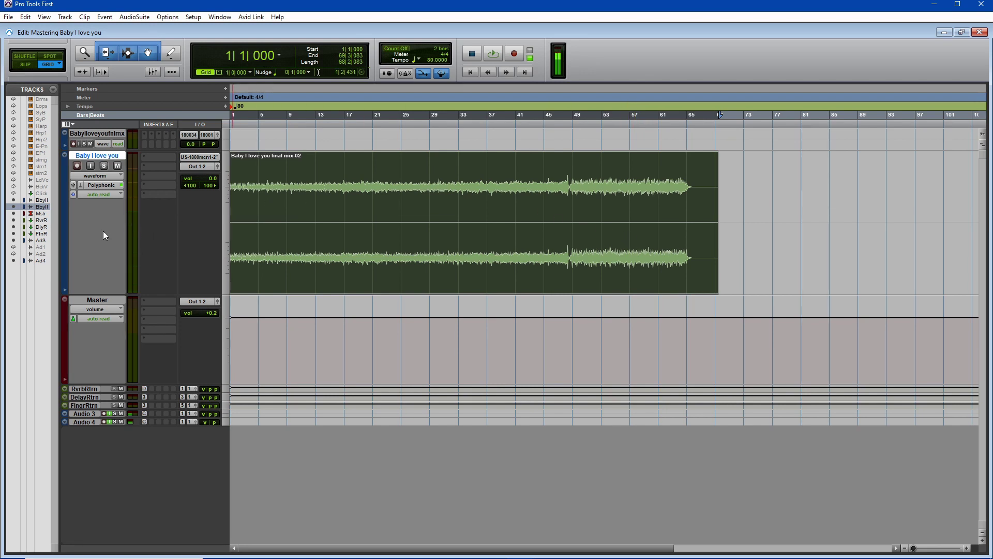
- Insert EQ3 7-Band on the Baby I love you track and raise LF gain to about 4.9 dB
left_click(158, 157)
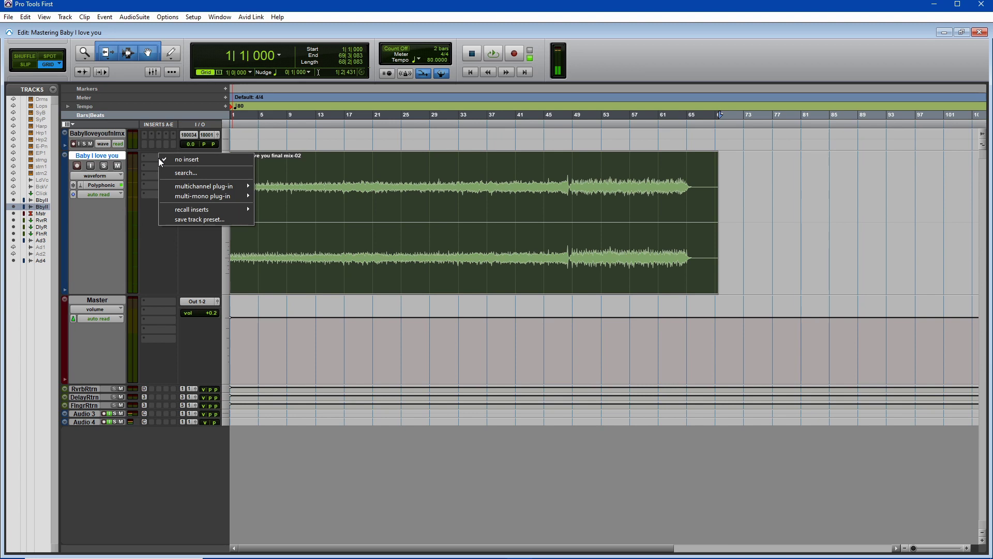
mouse_move(209, 185)
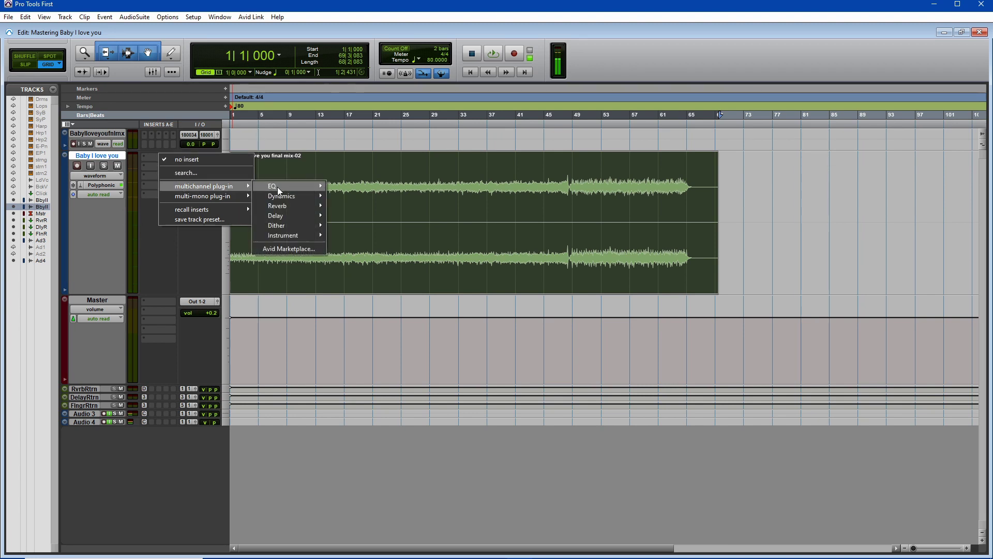
mouse_move(283, 195)
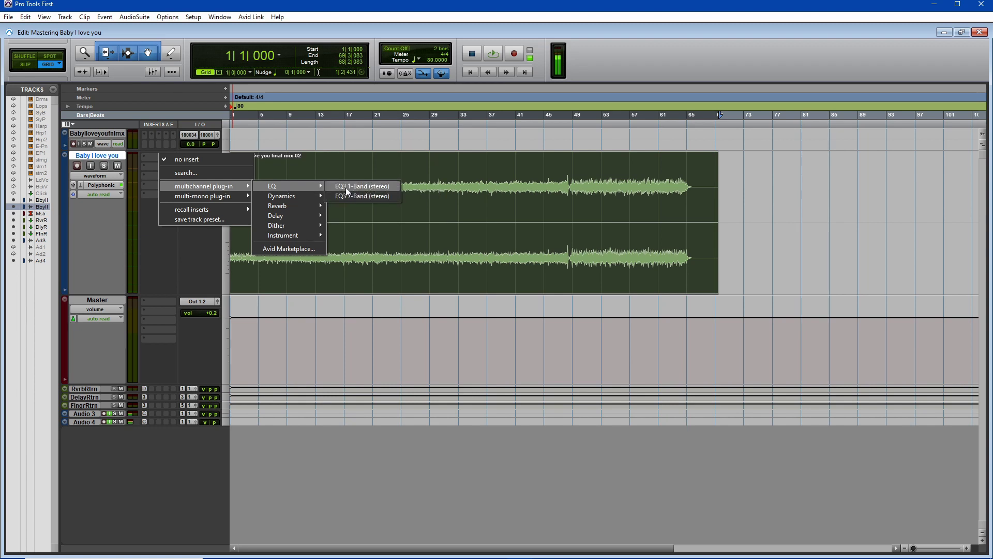
left_click(351, 197)
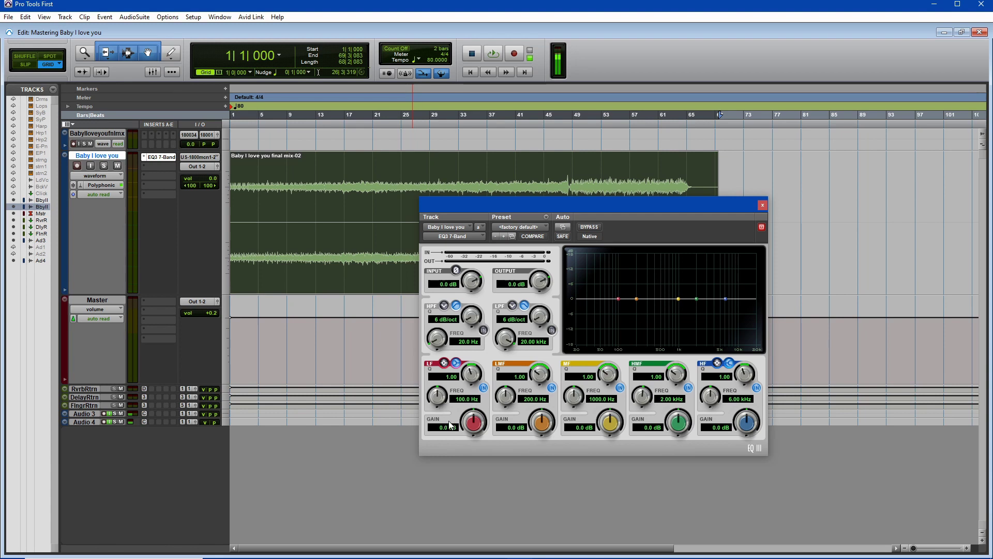
left_click_drag(468, 426, 478, 400)
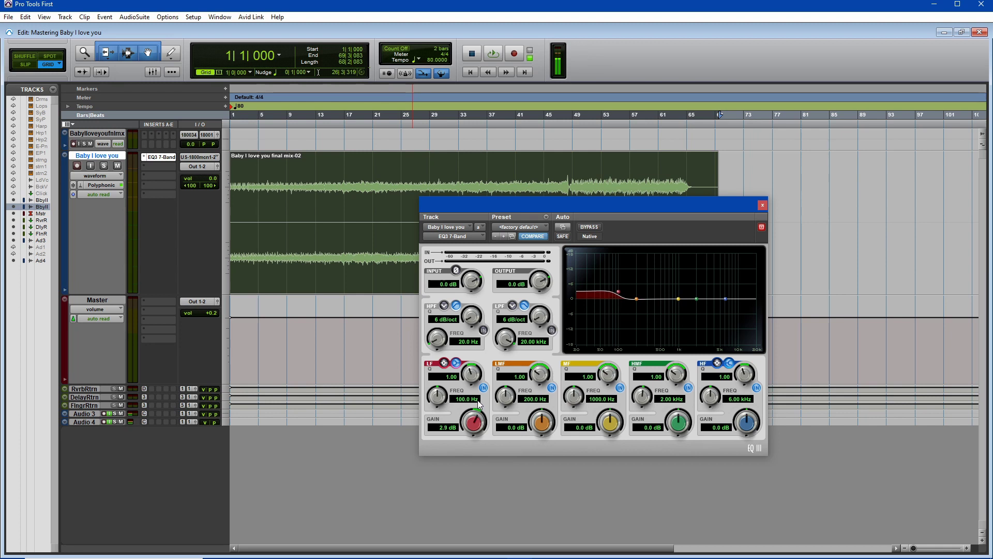
left_click_drag(477, 399, 479, 382)
left_click(763, 206)
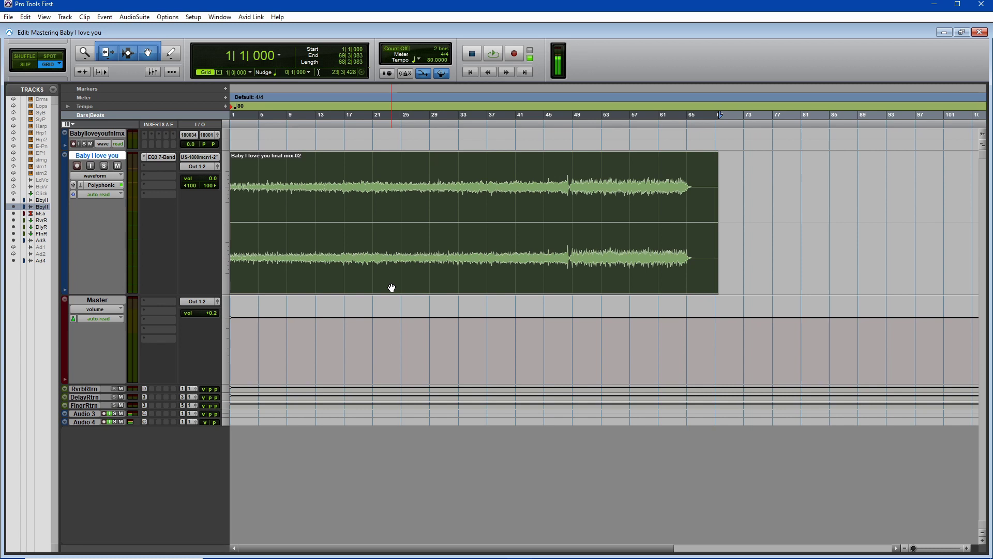
- Insert a Dyn3 Compressor/Limiter on the Baby I love you track and load the Crush preset
left_click(155, 166)
mouse_move(185, 196)
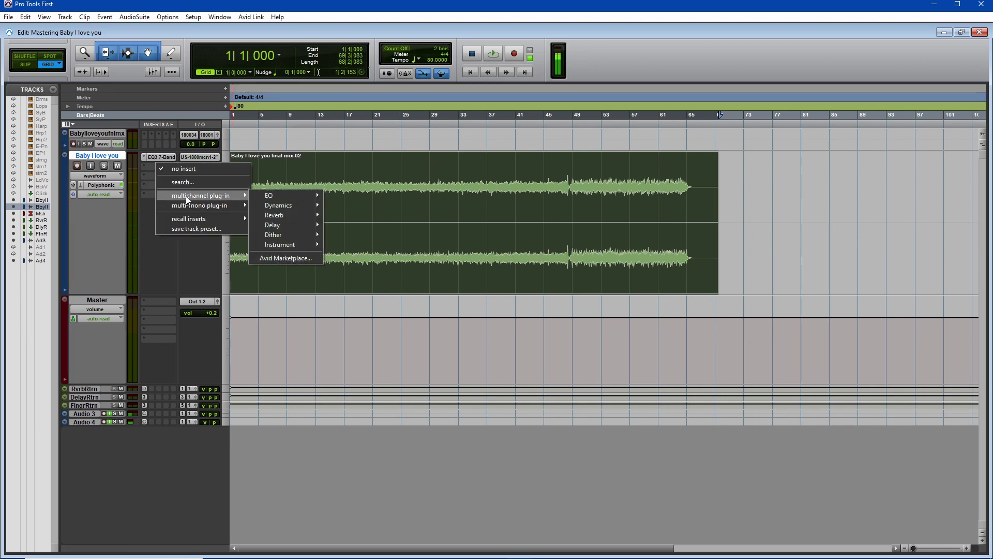
mouse_move(281, 206)
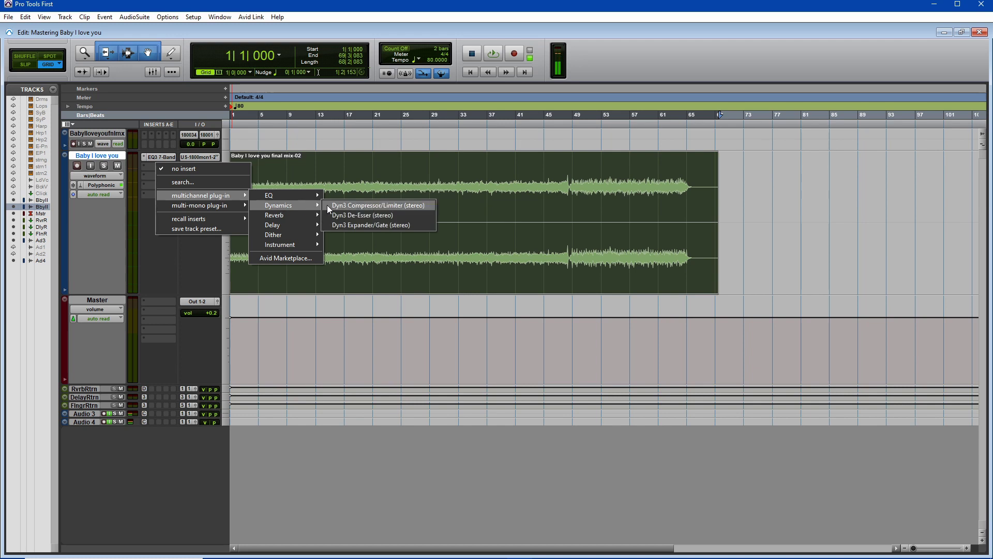
left_click(369, 206)
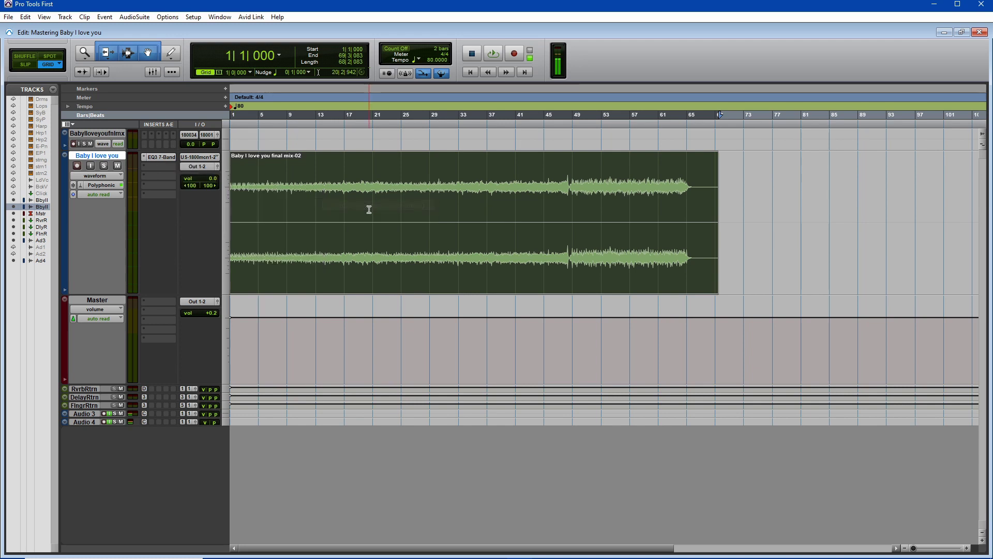
left_click_drag(540, 207, 499, 309)
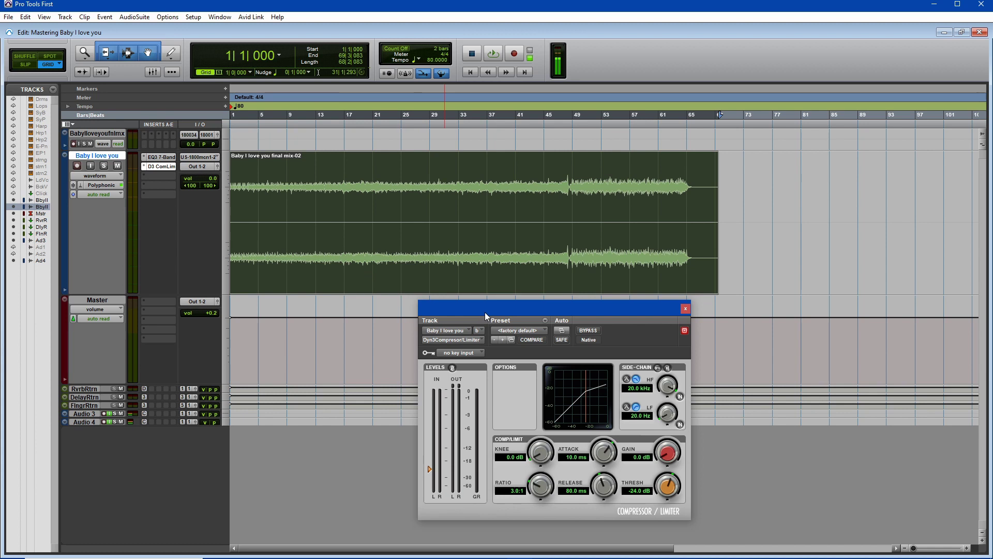
left_click_drag(485, 312, 396, 284)
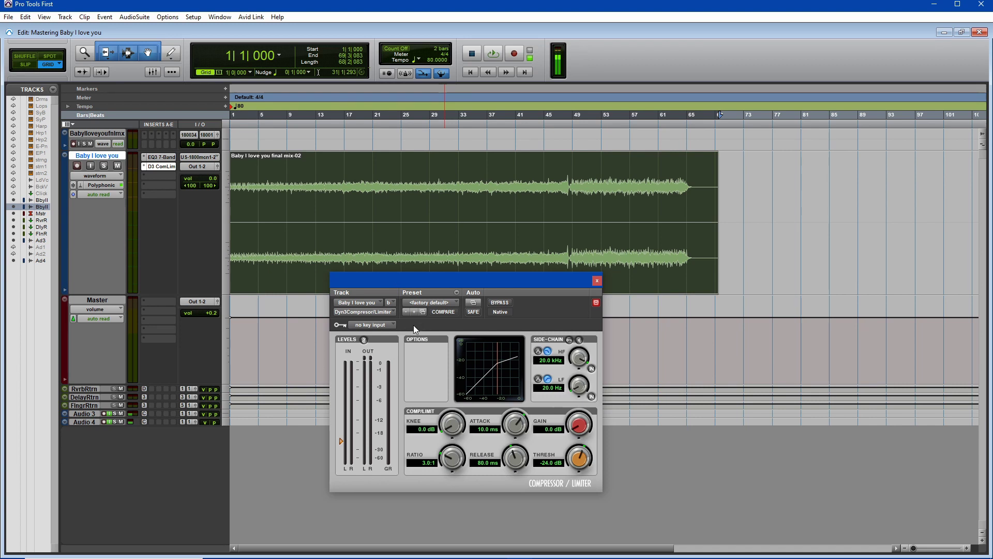
left_click(436, 302)
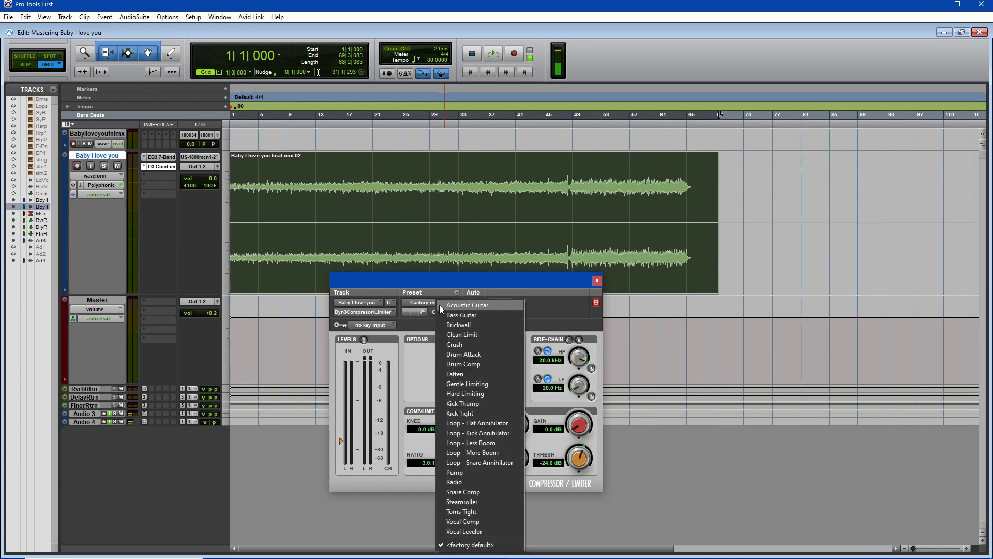
left_click(457, 343)
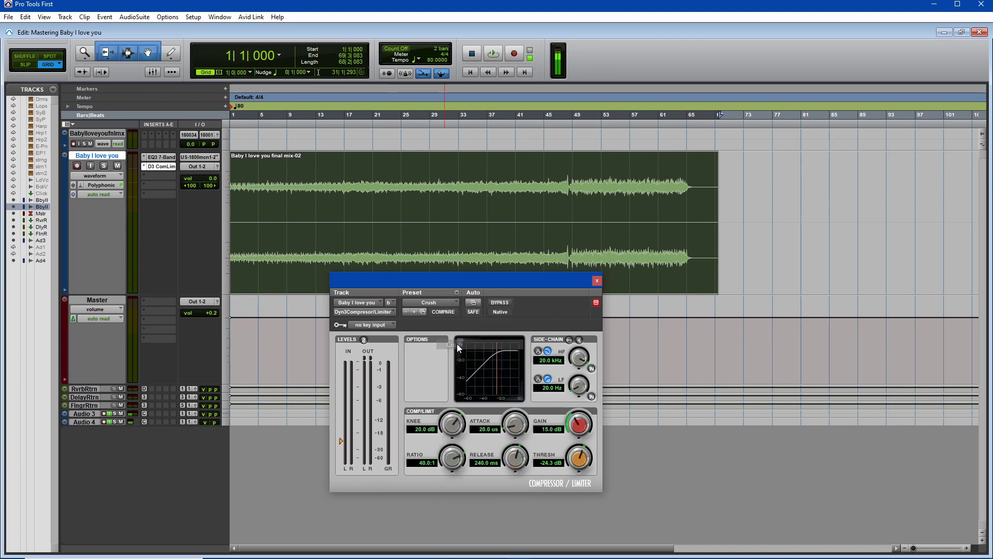
- Set the compressor gain to 11 dB and the threshold to -16.1 dB
left_click_drag(498, 284, 608, 210)
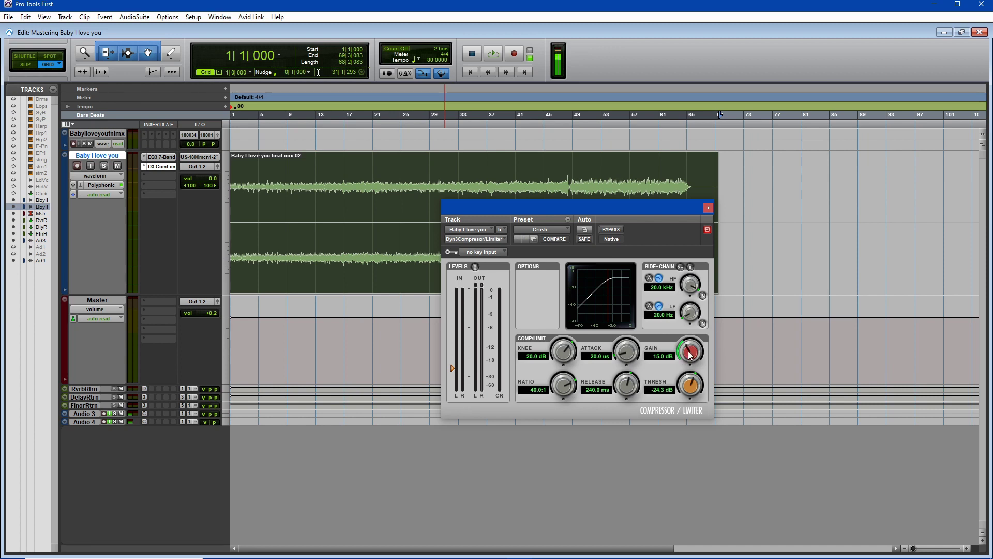
left_click_drag(682, 356, 678, 374)
mouse_move(685, 387)
left_mouse_down()
mouse_move(696, 370)
mouse_move(696, 379)
left_mouse_up()
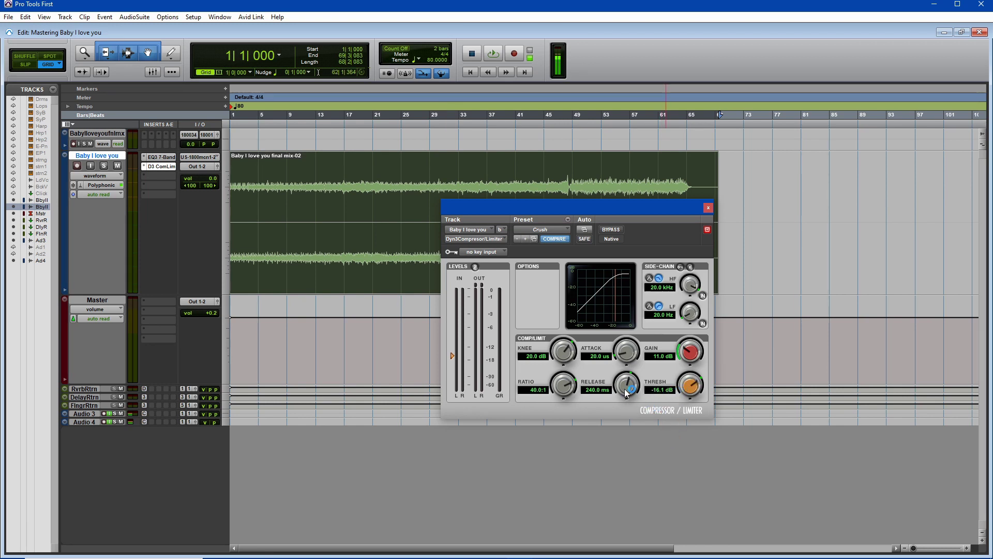
left_click(708, 208)
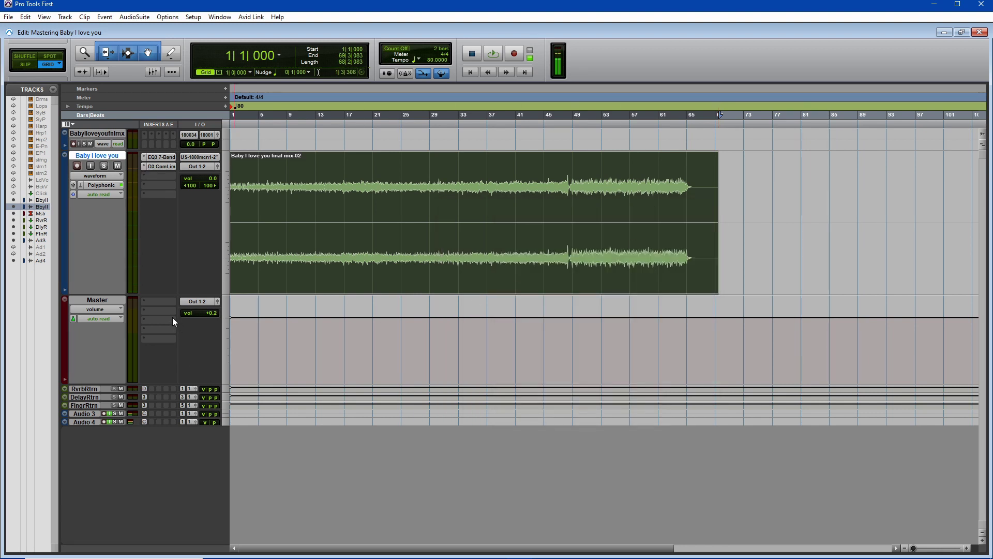
left_click(159, 302)
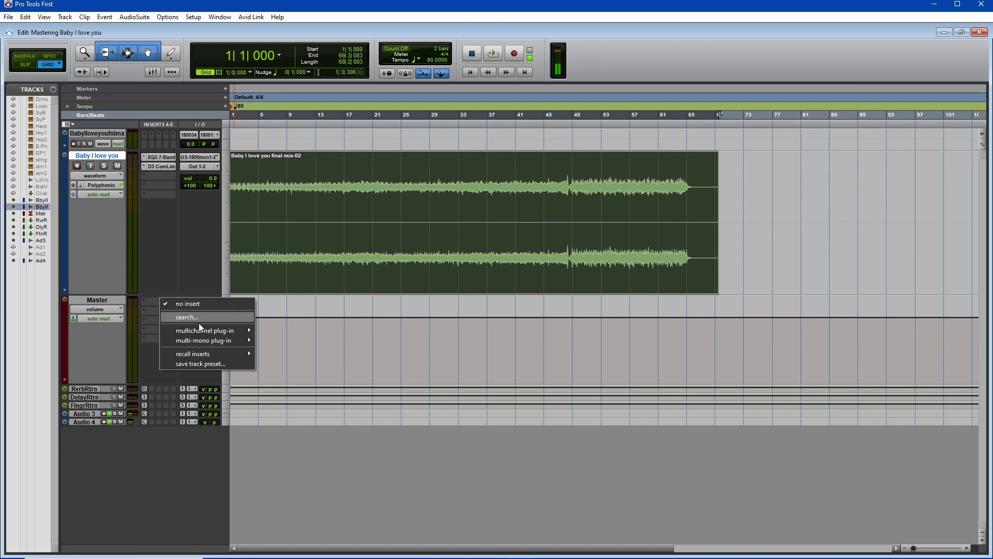
- Add a Dyn3 Compressor/Limiter with the Brickwall preset to the Master track and start playback
mouse_move(201, 329)
mouse_move(279, 331)
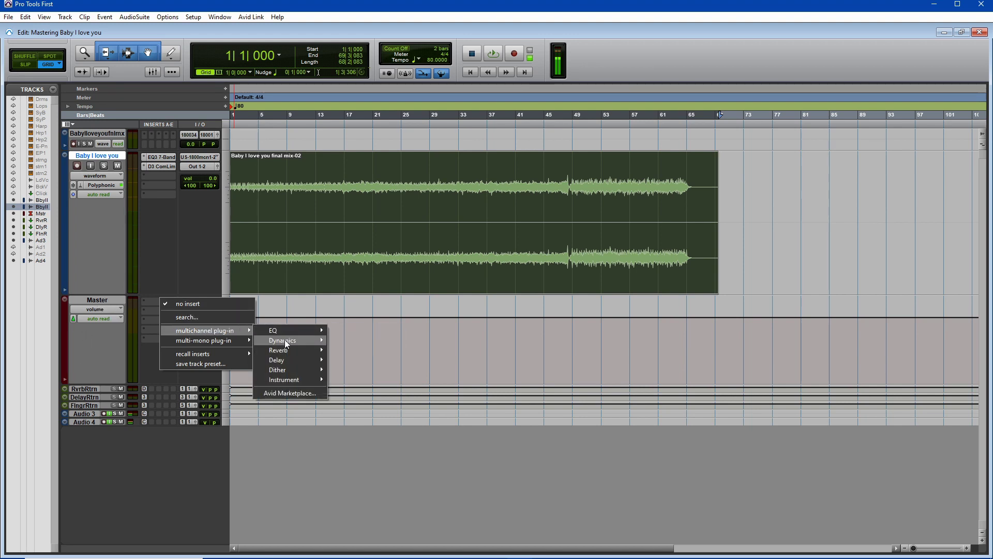
left_click(361, 341)
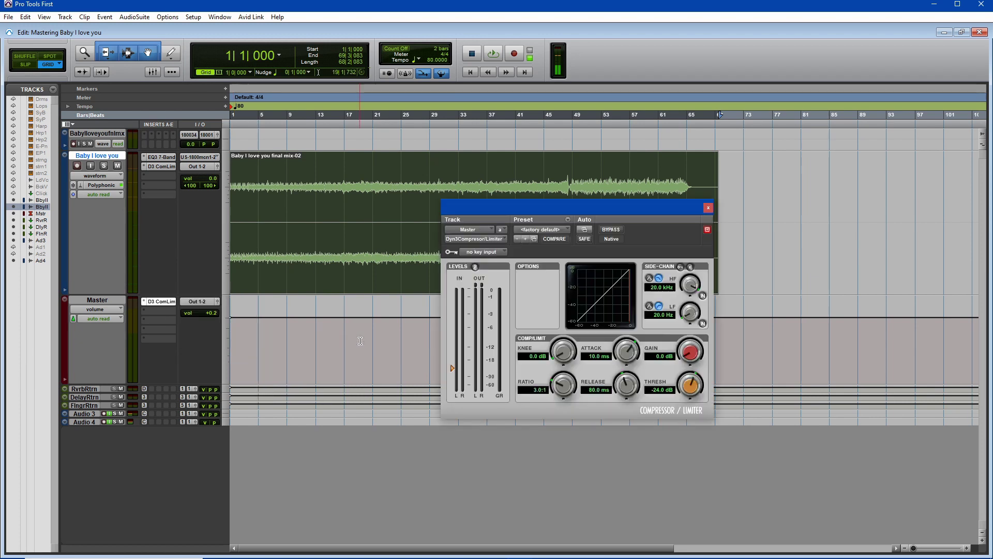
left_click(559, 232)
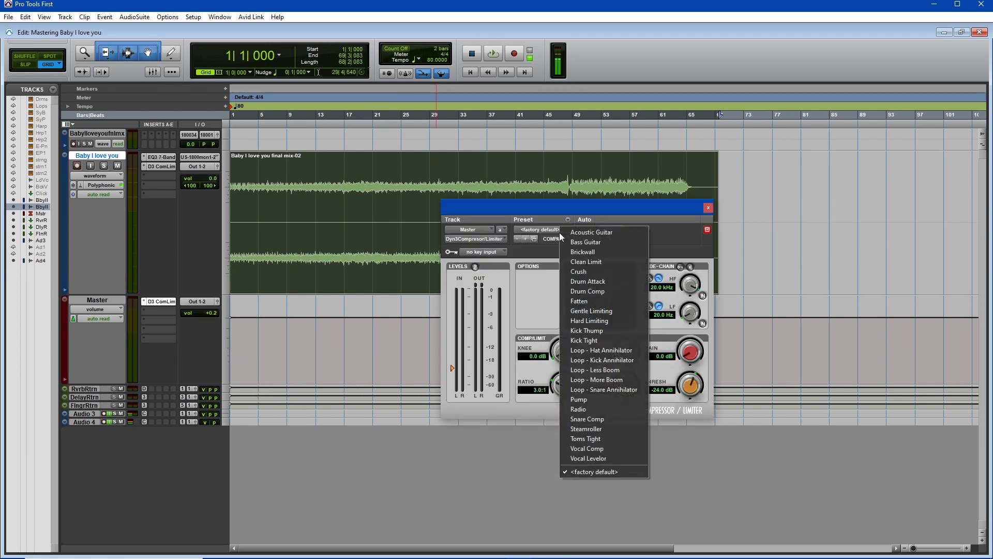
left_click(587, 254)
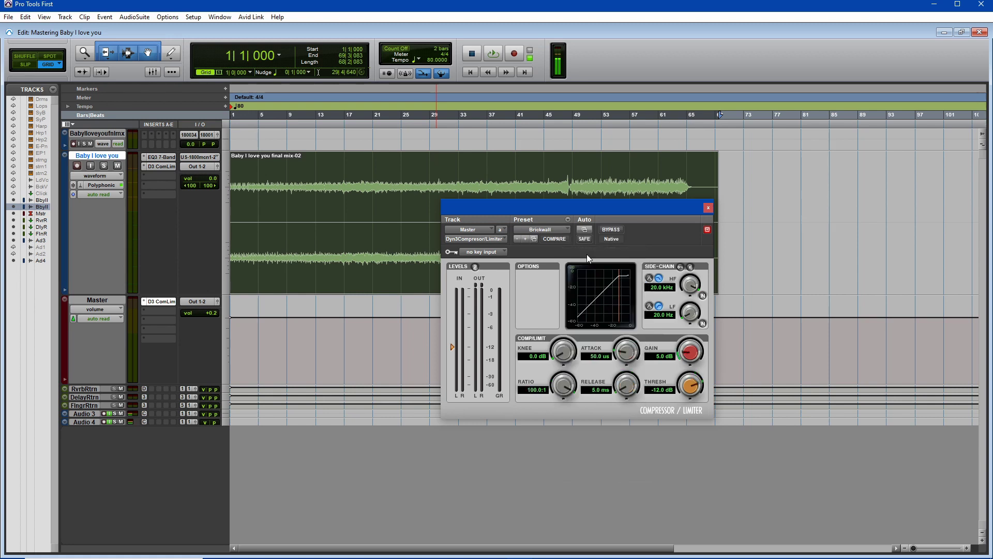
left_click_drag(586, 209, 718, 237)
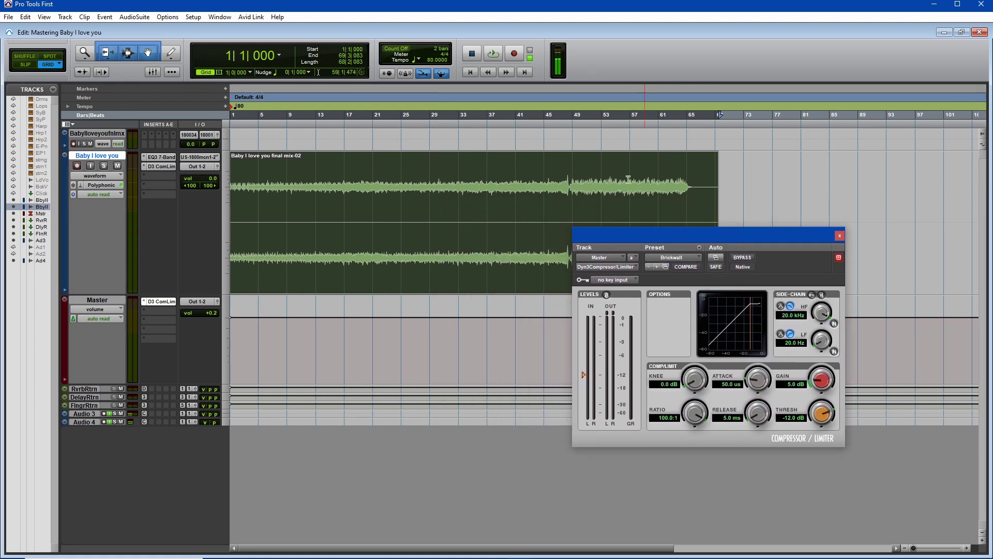
left_click(495, 54)
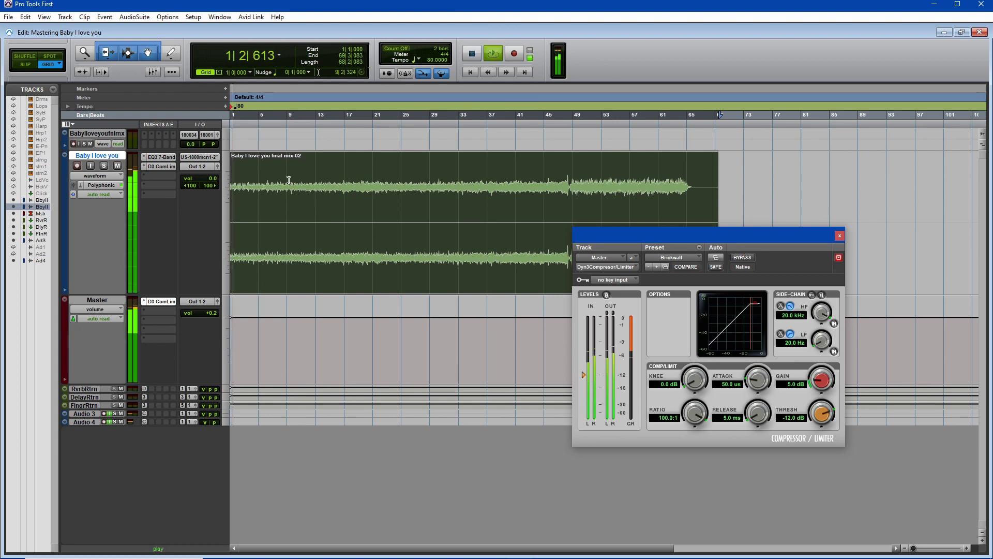
- Set the Master fader to -0.9 in the Mix window, then stop playback
left_click(155, 72)
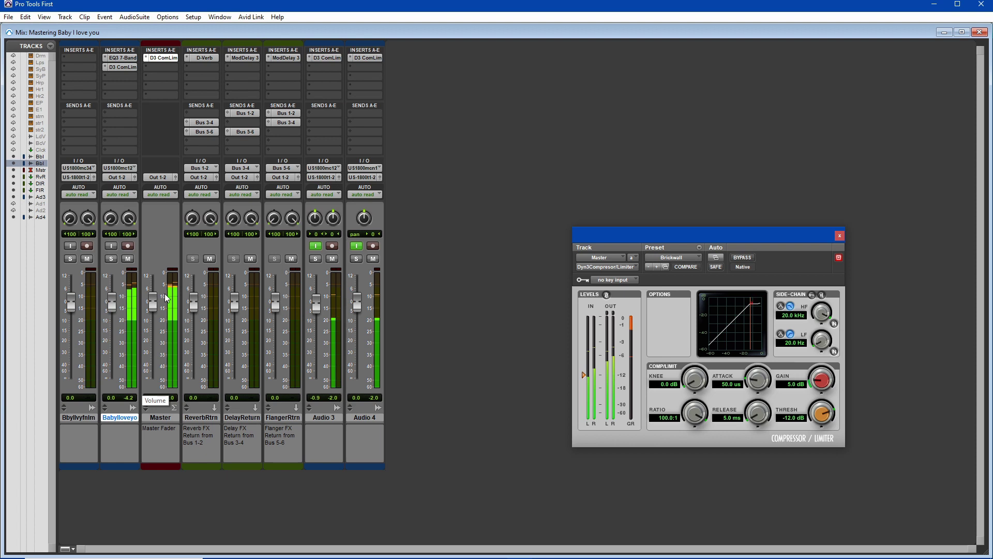
mouse_move(153, 305)
left_mouse_down()
mouse_move(157, 289)
mouse_move(157, 306)
left_mouse_up()
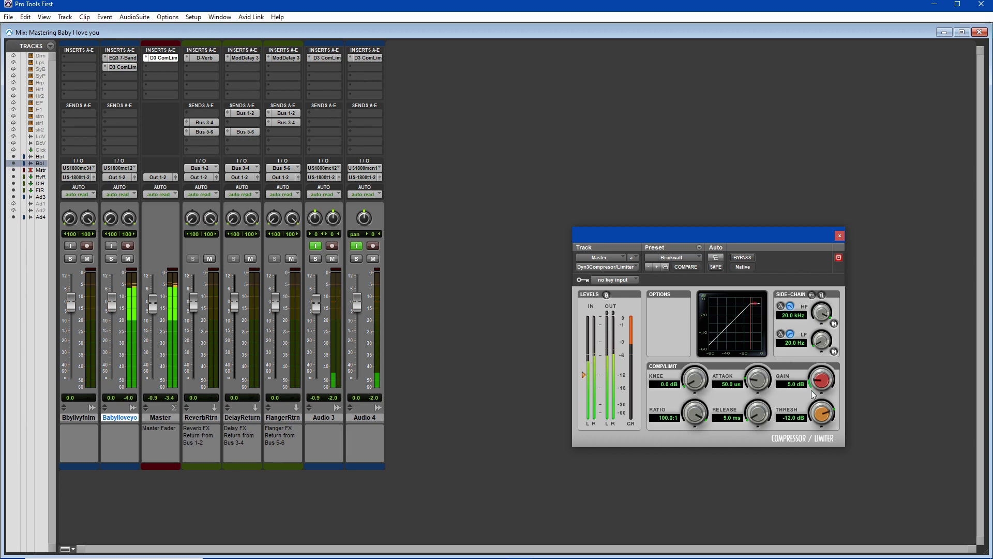
double_click(209, 35)
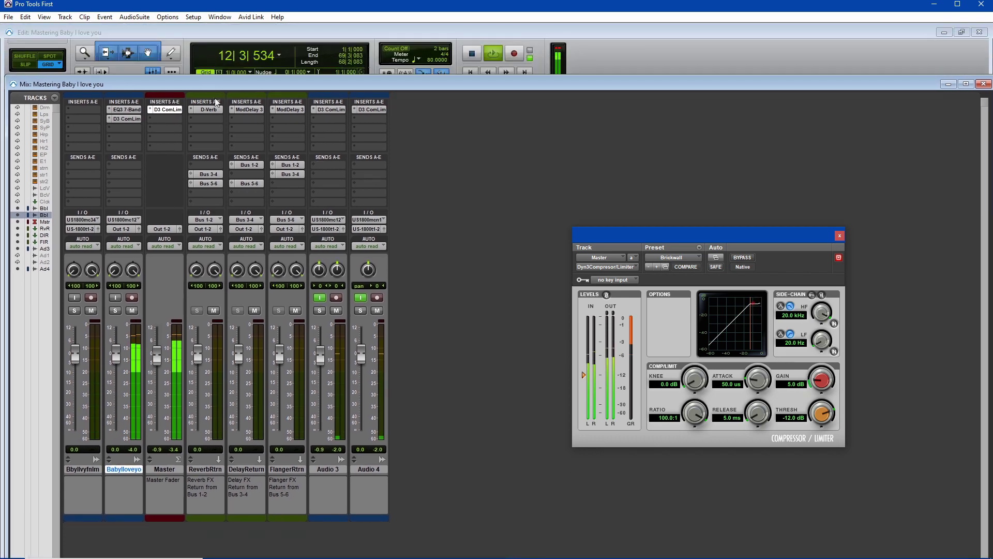
left_click(471, 54)
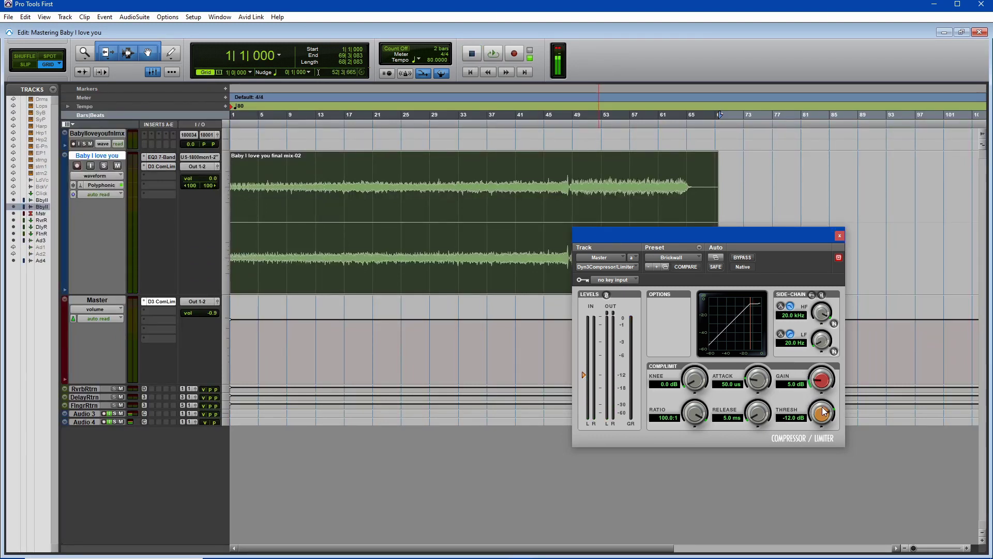
- Adjust the Master Brickwall limiter threshold, settling at -5.7 dB
left_click_drag(824, 412, 833, 395)
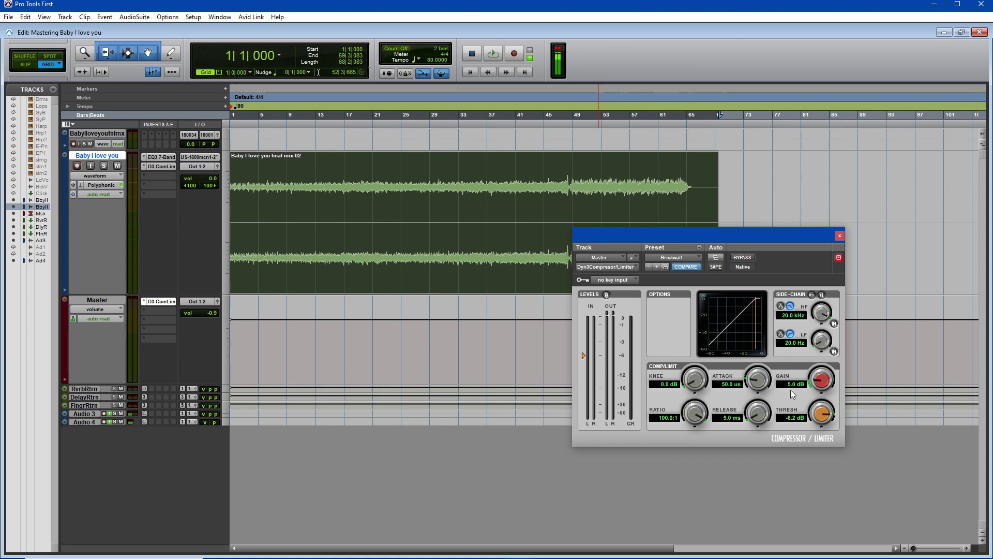
left_click_drag(816, 421, 798, 457)
left_click_drag(822, 412, 760, 334)
left_click_drag(817, 412, 830, 376)
- Play the song with the Mix window shown, then stop and return to the Edit view
left_click(492, 54)
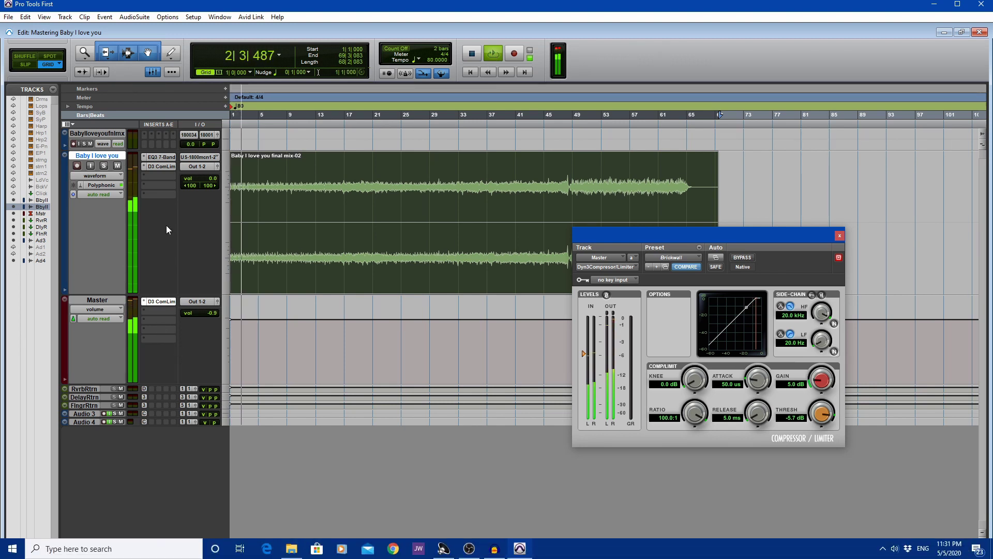
key("ctrl+equal")
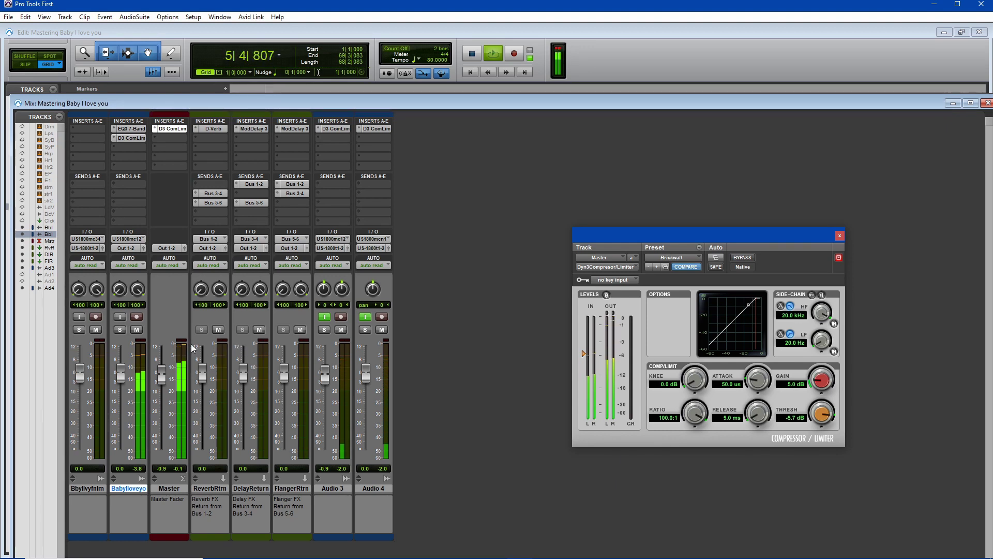
left_click(471, 53)
key("ctrl+equal")
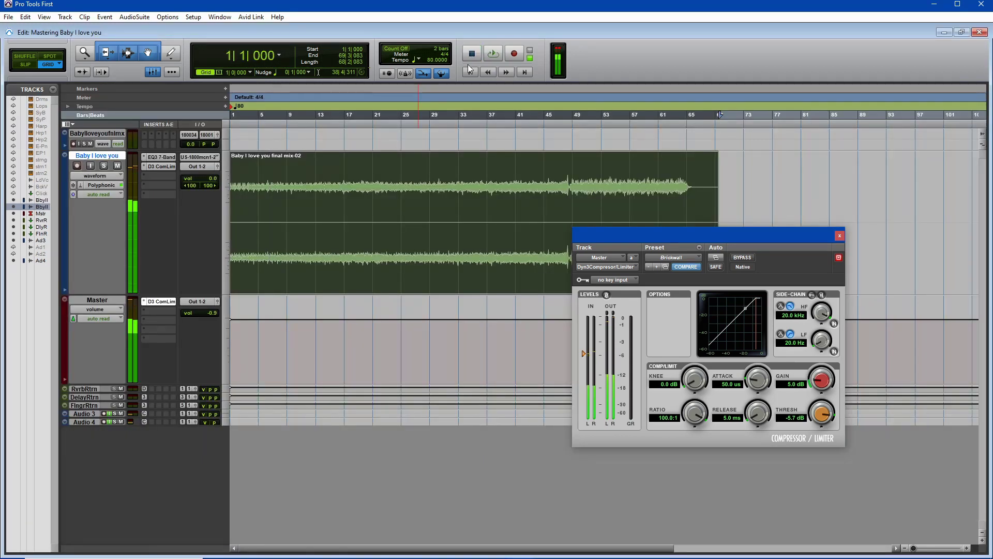
- Export the mix as a 24-bit, 48 kHz WAV 'Baby Mastered_10', replacing the existing file
left_click(9, 18)
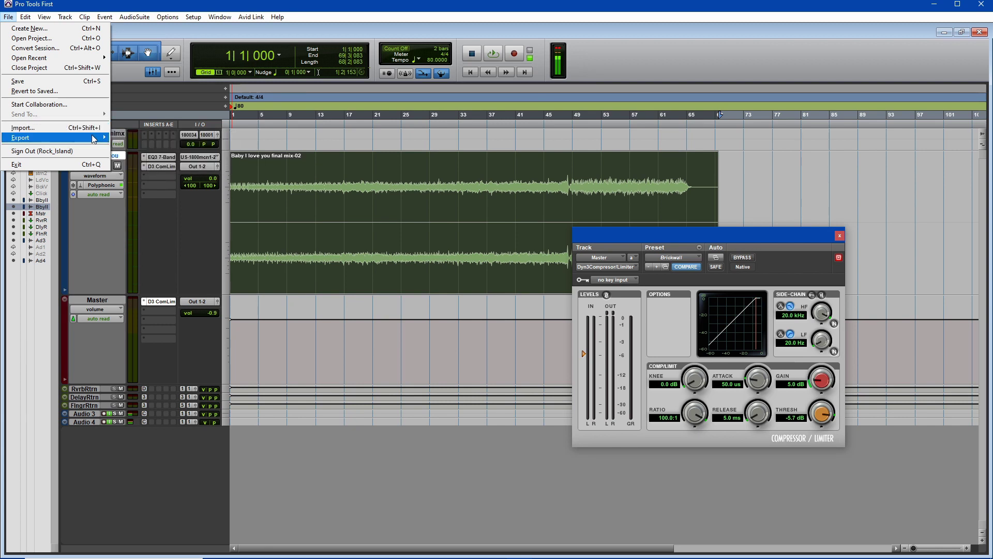
mouse_move(78, 138)
left_click(129, 139)
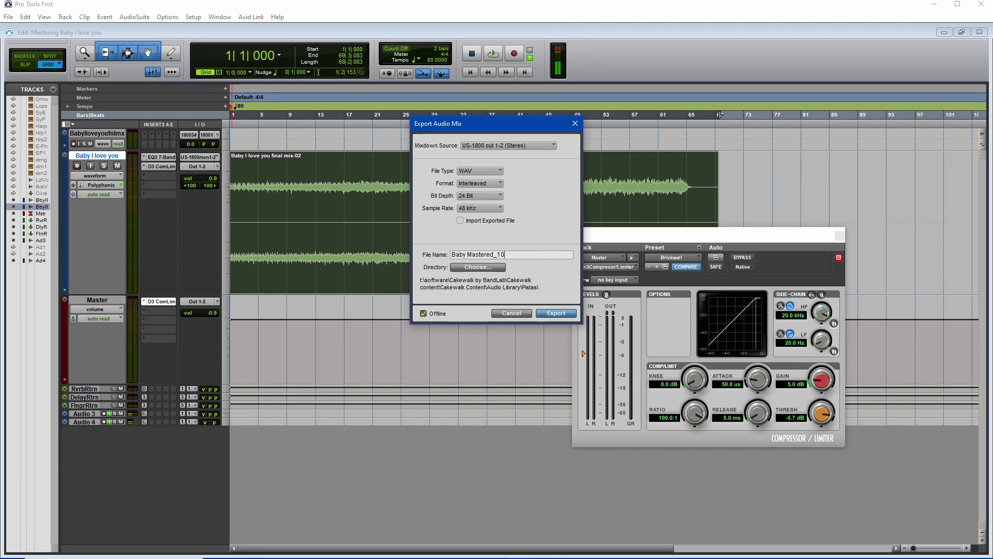
left_click(554, 315)
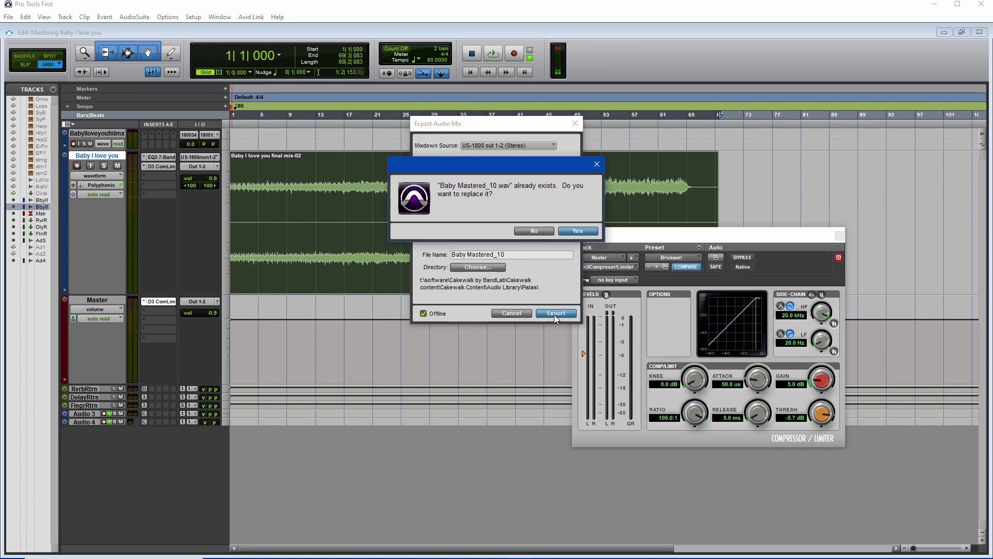
left_click(575, 232)
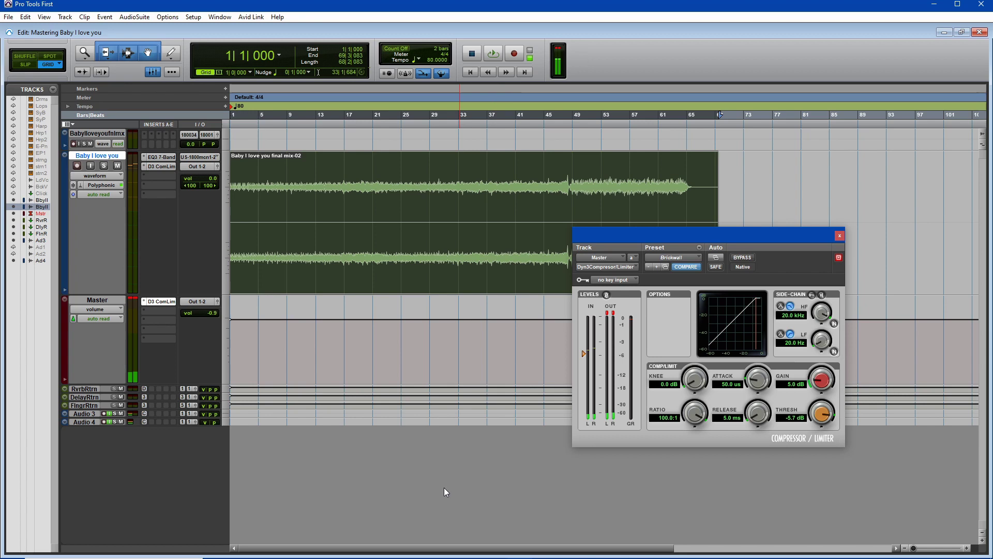
- Import 'Baby Mastered_10' into Audacity as a copied stereo track and select it
mouse_move(463, 554)
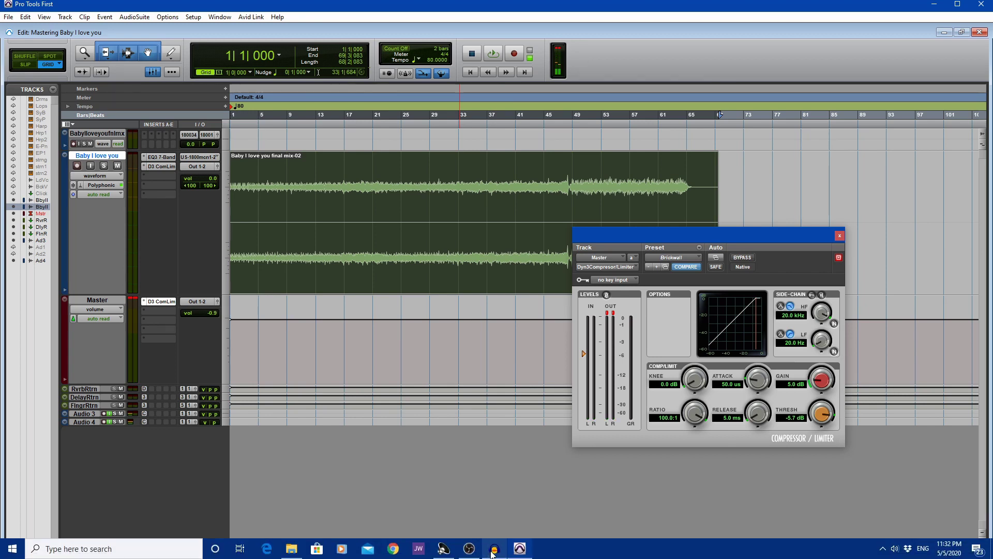
left_click(493, 551)
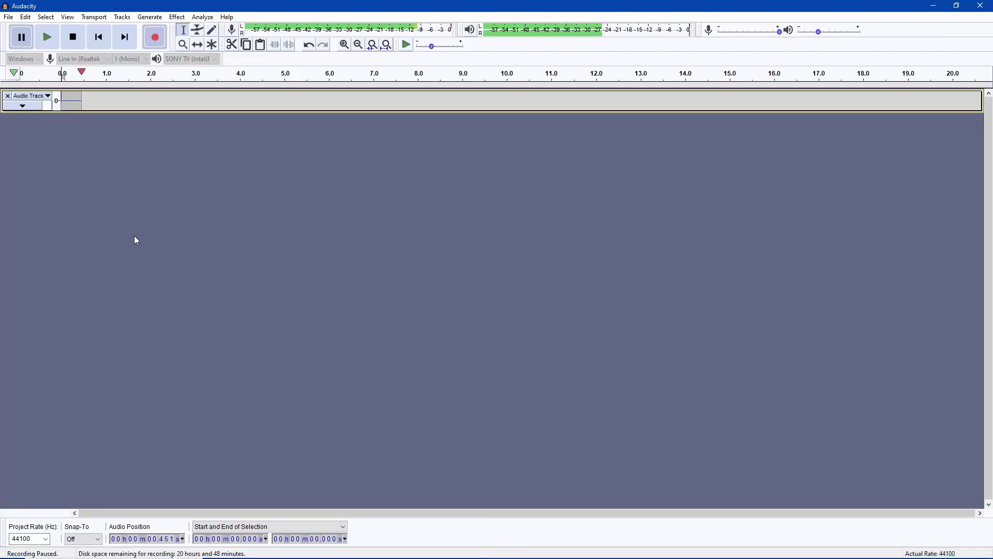
left_click(10, 17)
mouse_move(104, 114)
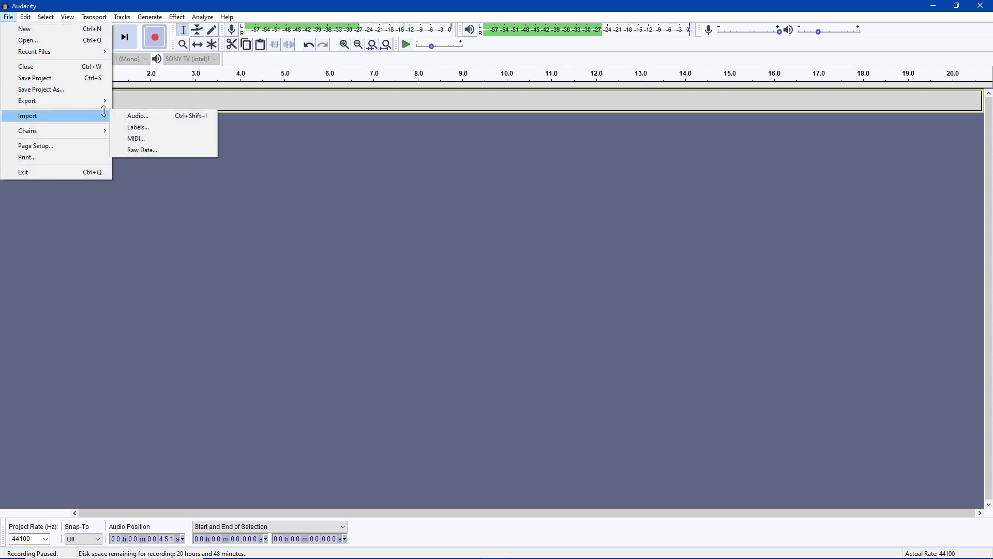
left_click(132, 116)
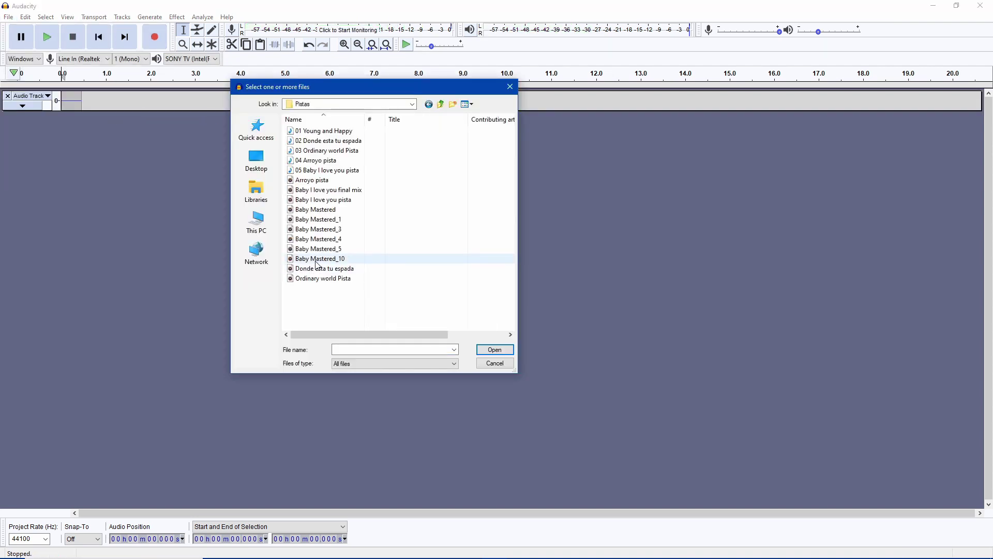
left_click(318, 258)
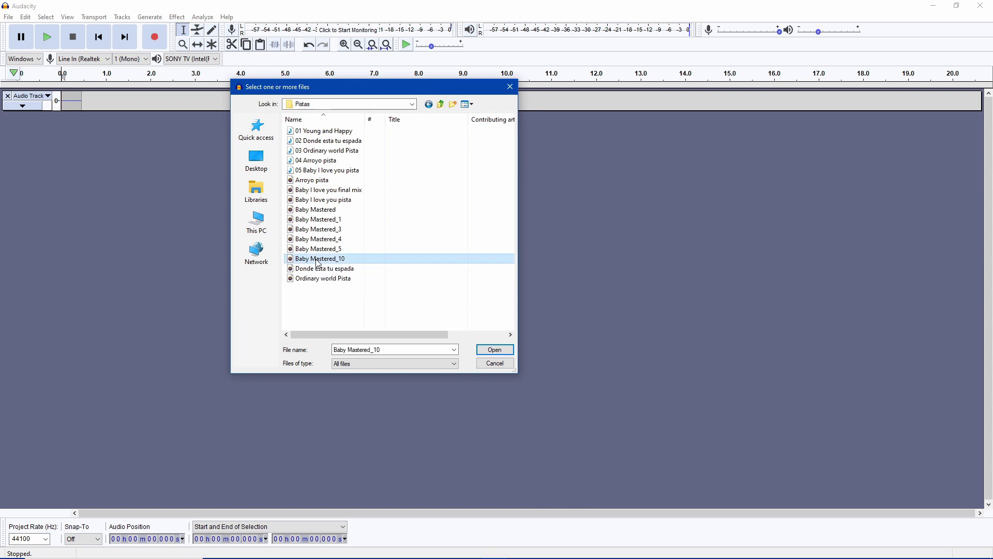
left_click(494, 351)
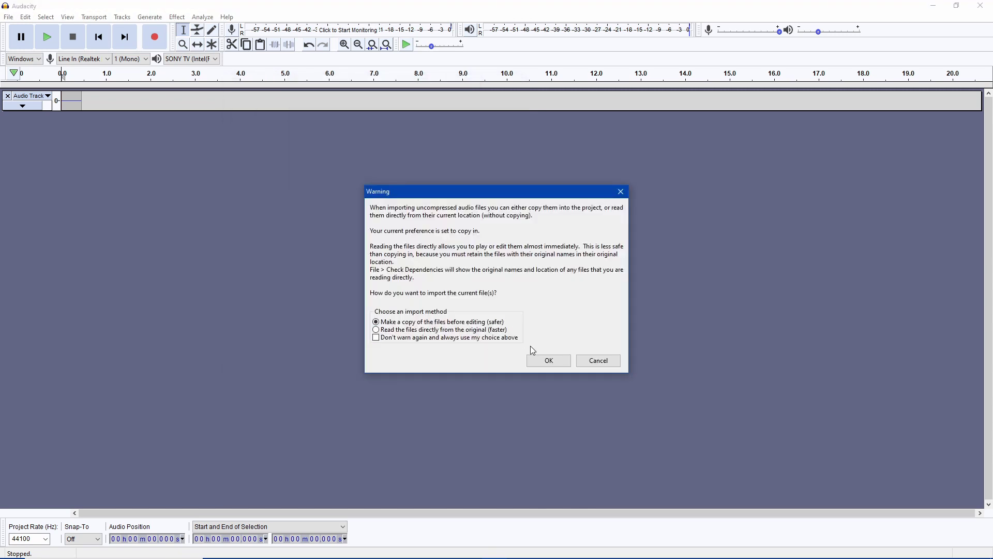
left_click(543, 360)
key("r")
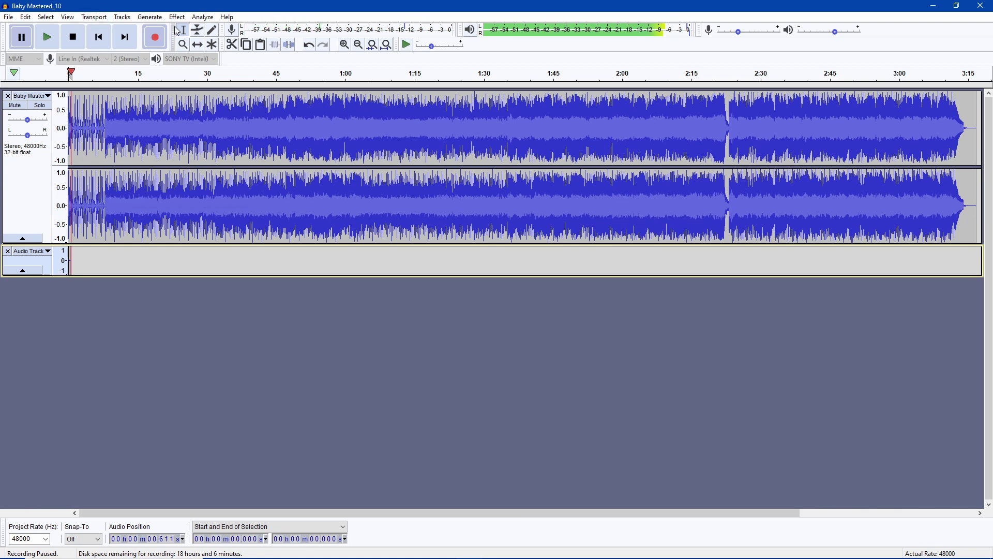
left_click(17, 183)
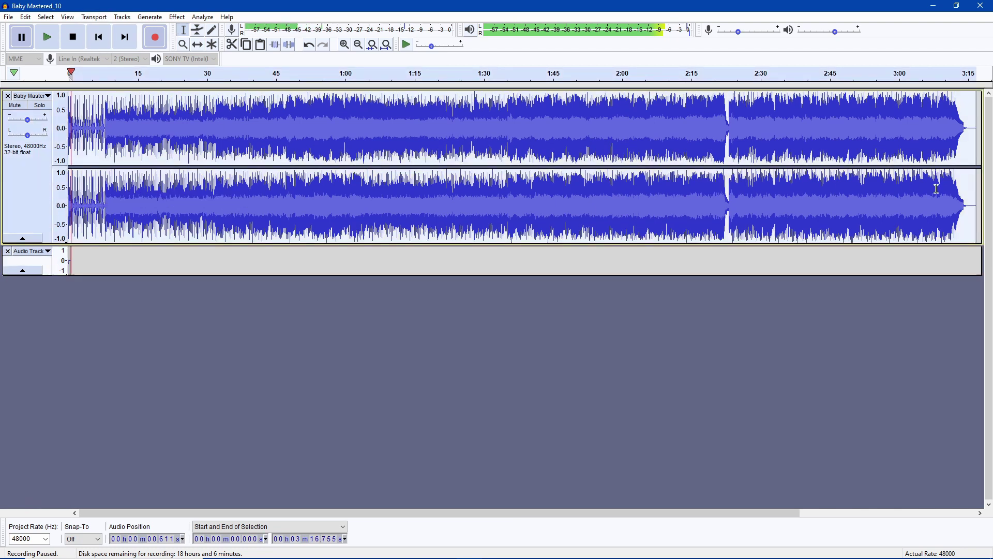
- Apply the Nyquist Limiter in Hard Limit mode with the limit at -2.00 dB
left_click(177, 17)
mouse_move(262, 370)
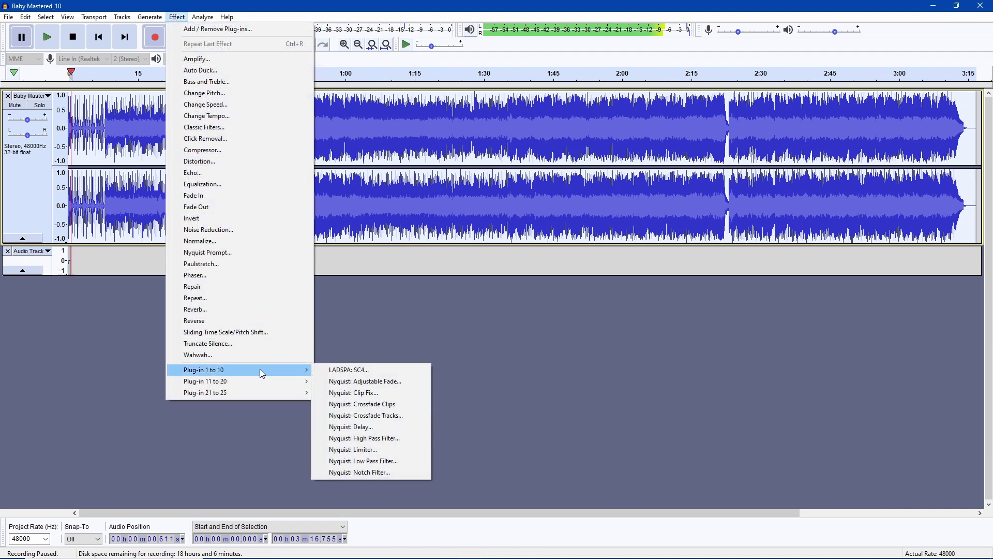
left_click(378, 450)
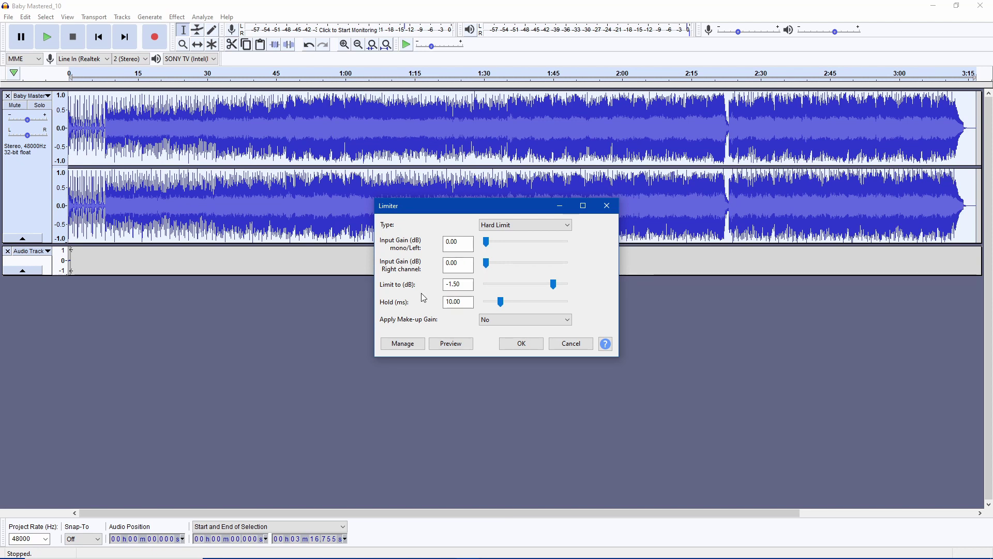
left_click(466, 283)
left_click(554, 285)
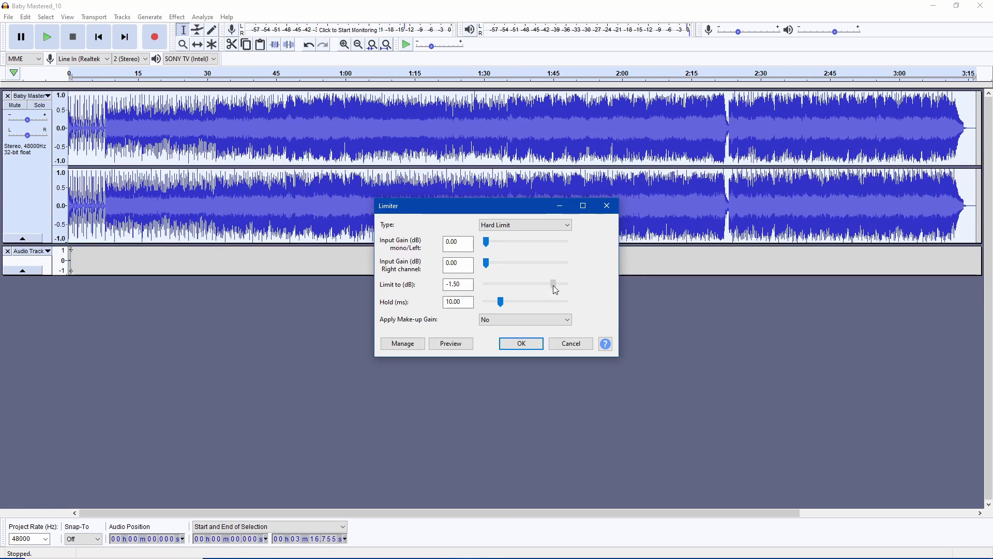
left_click_drag(553, 290, 551, 293)
left_click(518, 344)
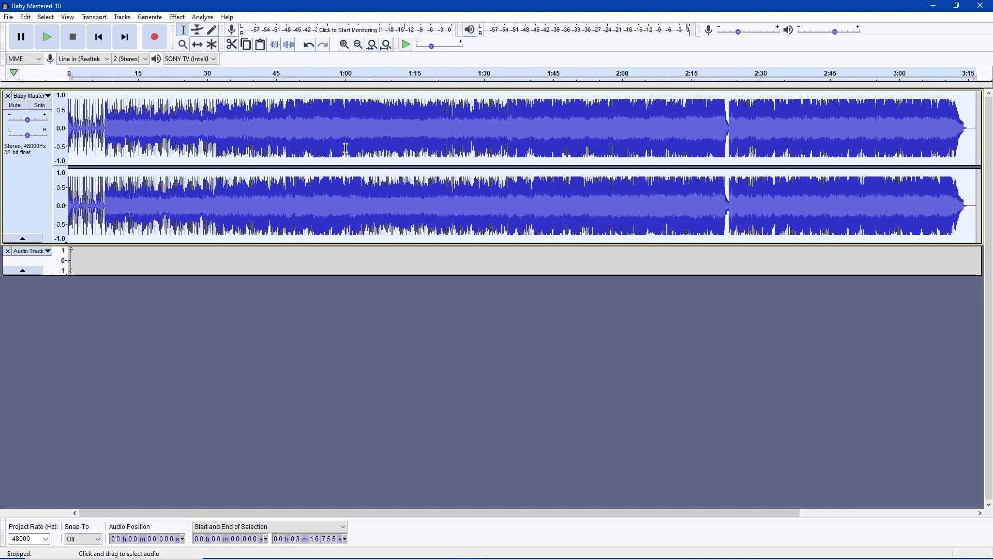
- Run Normalize at 0.0 dB peak with DC offset removal and independent stereo channels
left_click(176, 18)
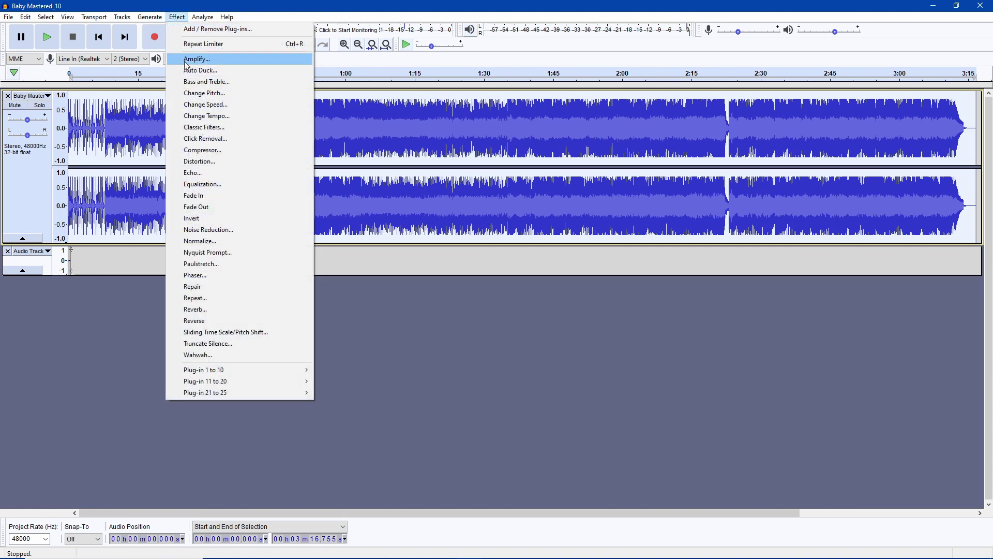
left_click(193, 241)
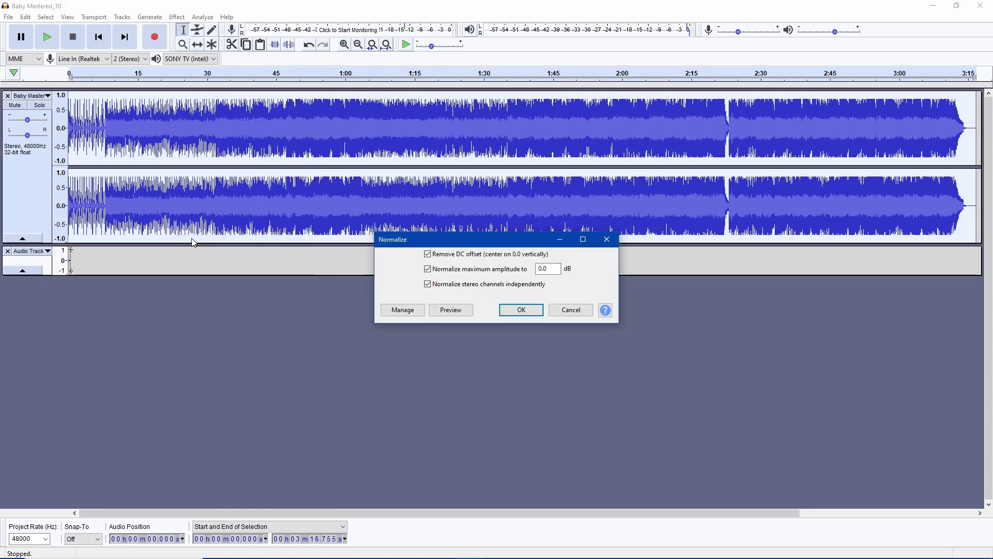
left_click(550, 270)
left_click(522, 311)
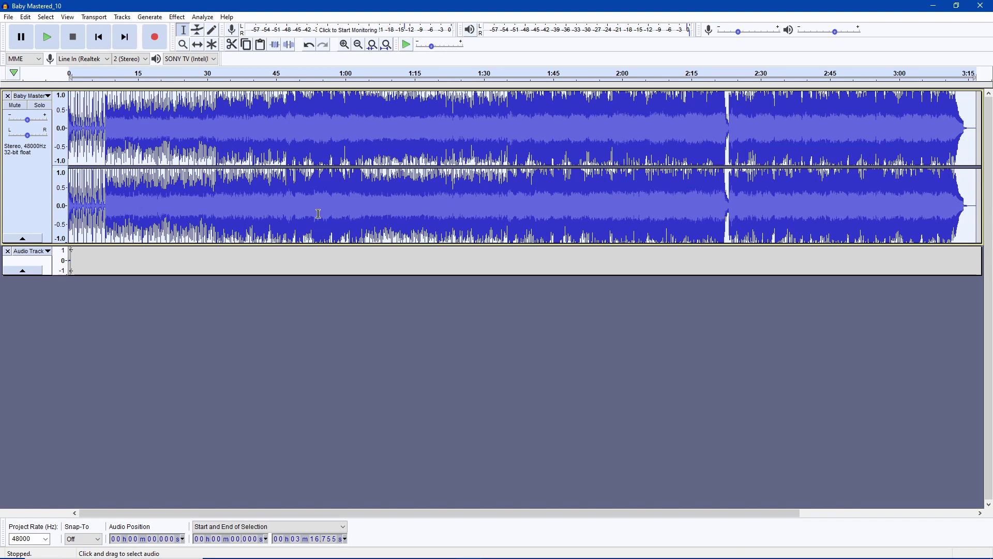
key("r")
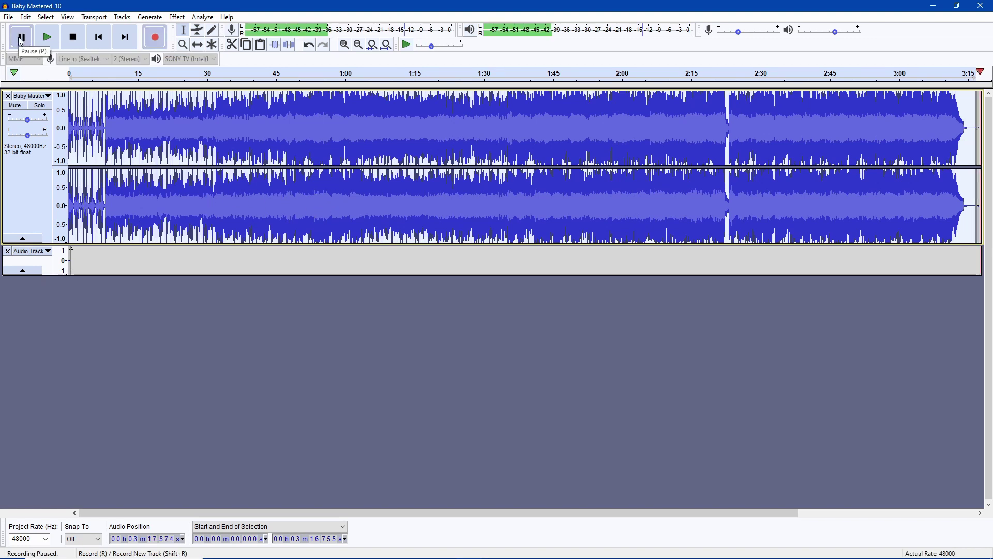
key("p")
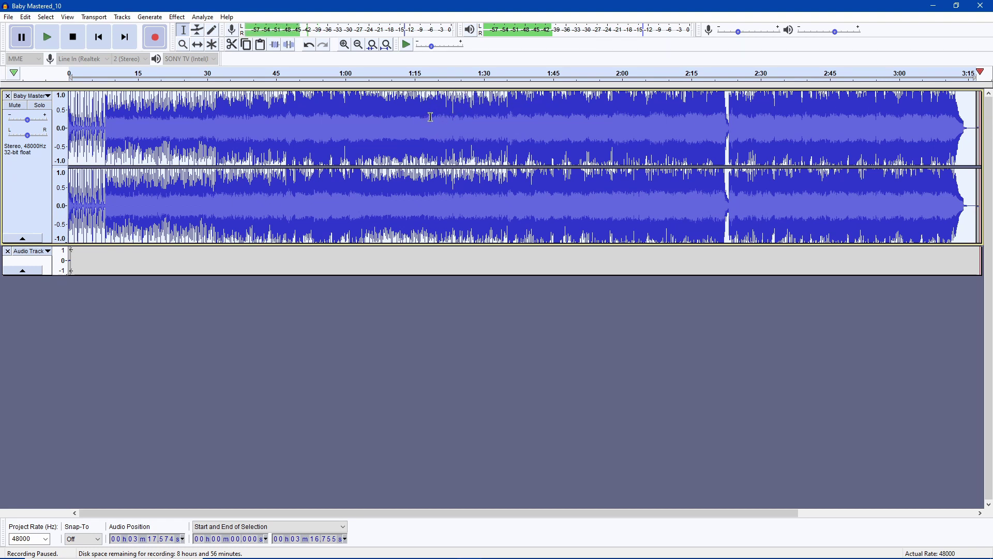
left_click(345, 72)
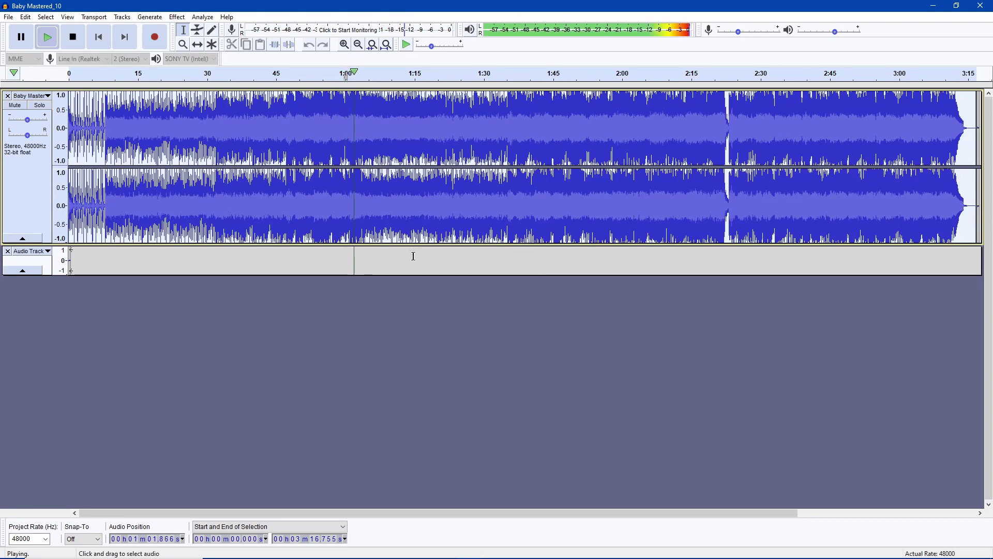
key("space")
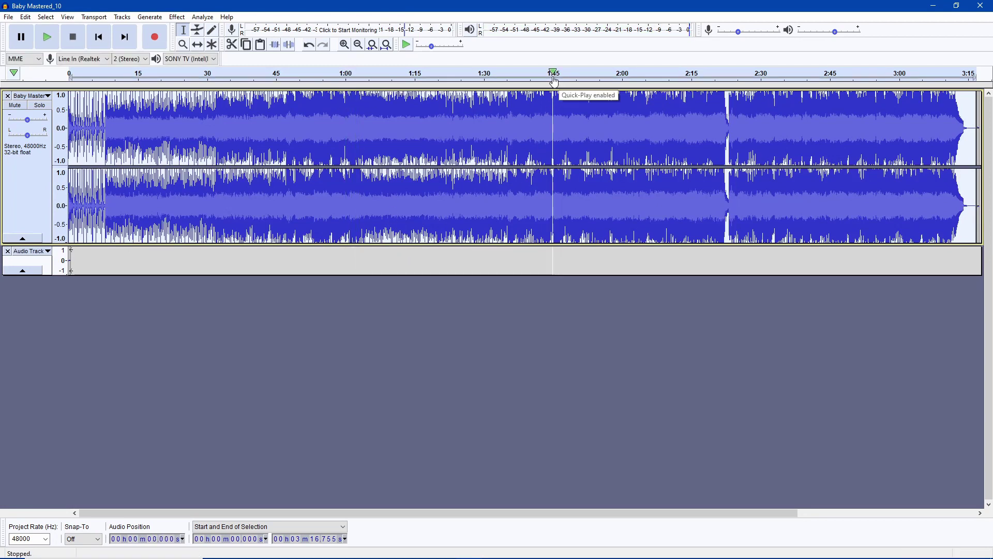
left_click(509, 76)
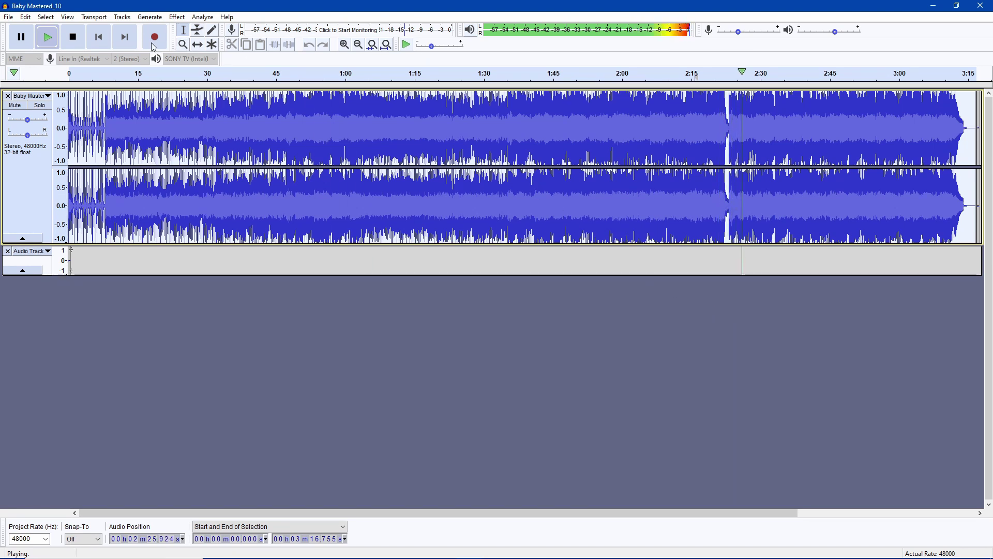
left_click(76, 46)
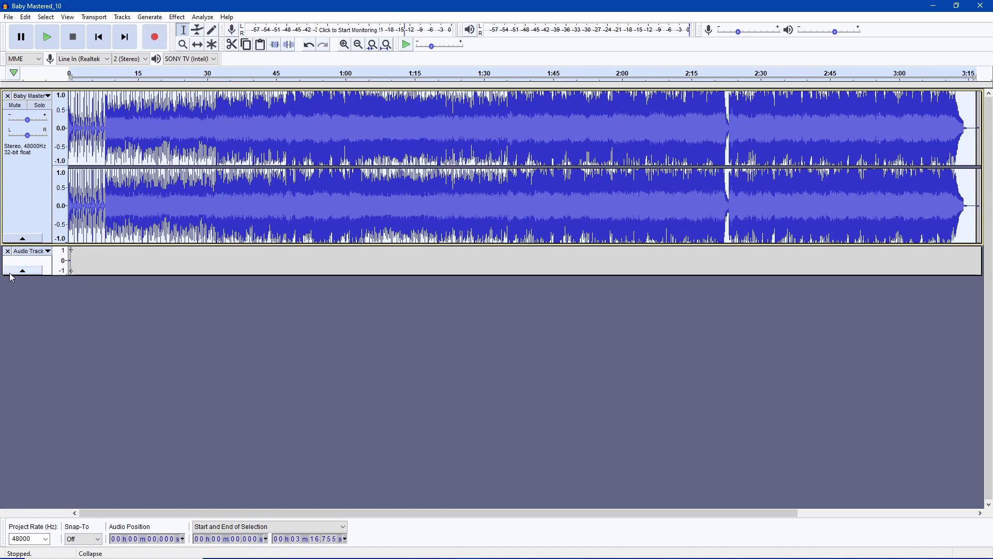